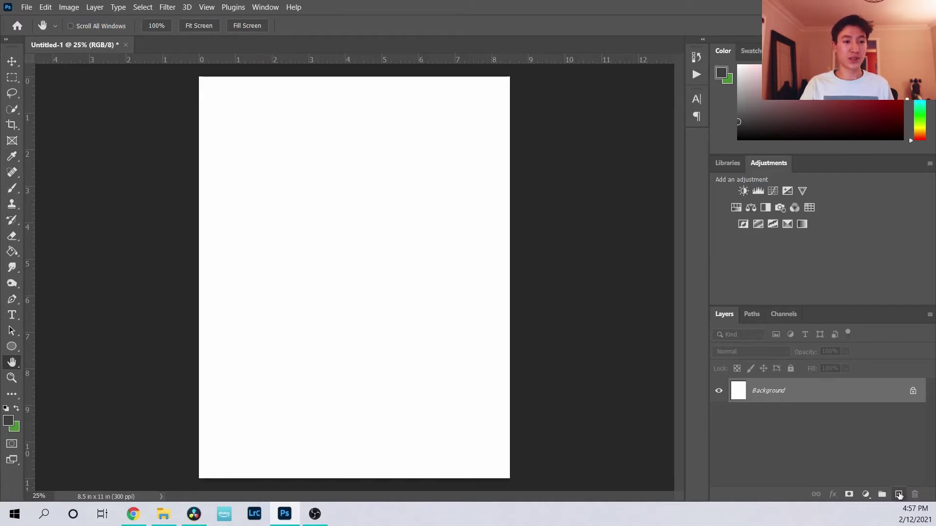
# - Paint a green stroke and crossing dark strokes on two new layers, then put Layer 2 below Layer 1
pyautogui.click(899, 495)
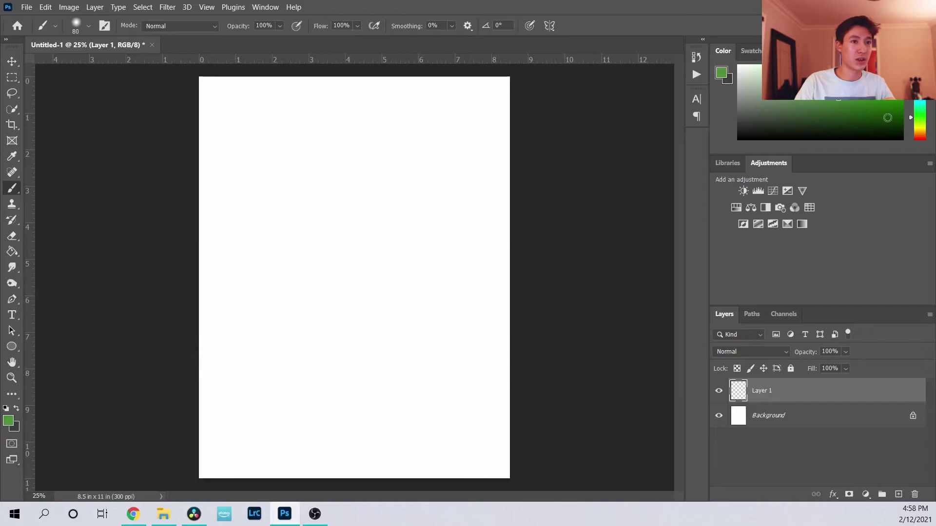
pyautogui.click(892, 68)
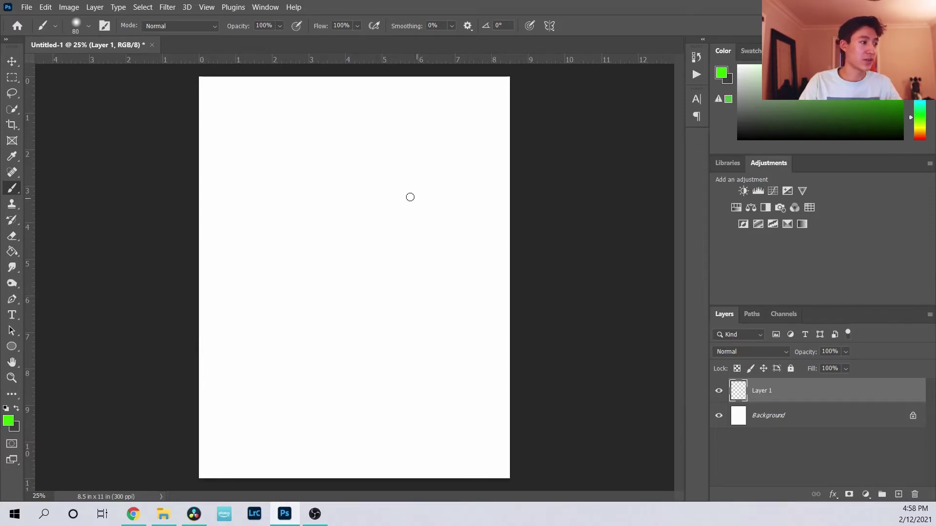
pyautogui.moveTo(414, 169)
pyautogui.mouseDown()
pyautogui.moveTo(316, 354)
pyautogui.moveTo(429, 164)
pyautogui.mouseUp()
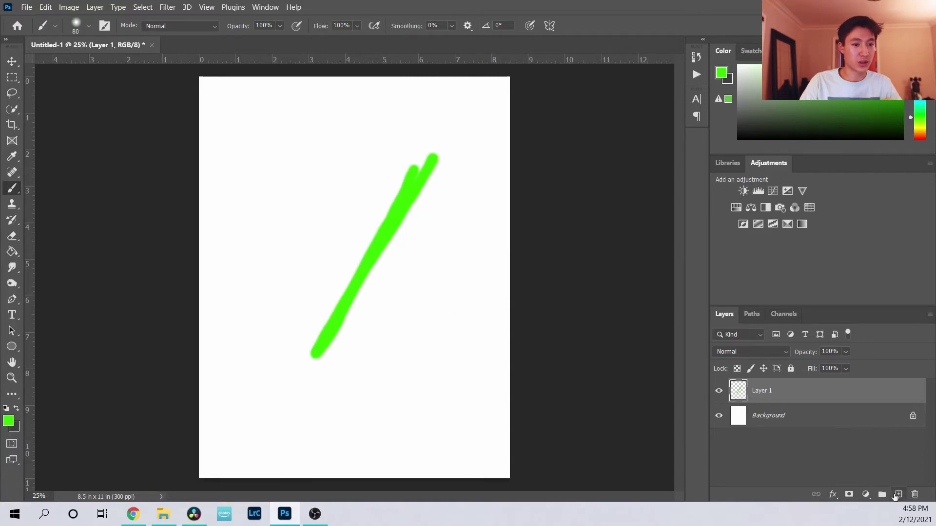
pyautogui.click(897, 494)
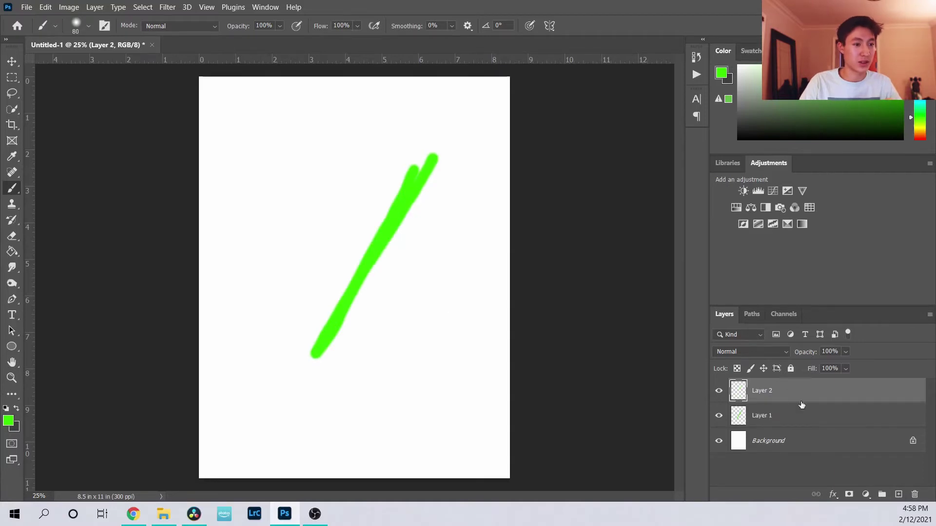
pyautogui.click(17, 409)
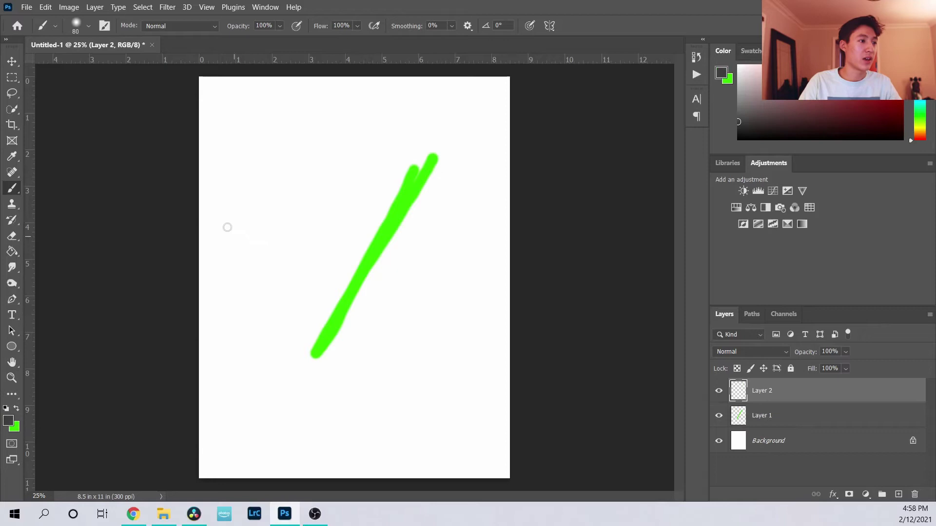
pyautogui.moveTo(231, 203)
pyautogui.mouseDown()
pyautogui.moveTo(464, 311)
pyautogui.moveTo(445, 270)
pyautogui.mouseUp()
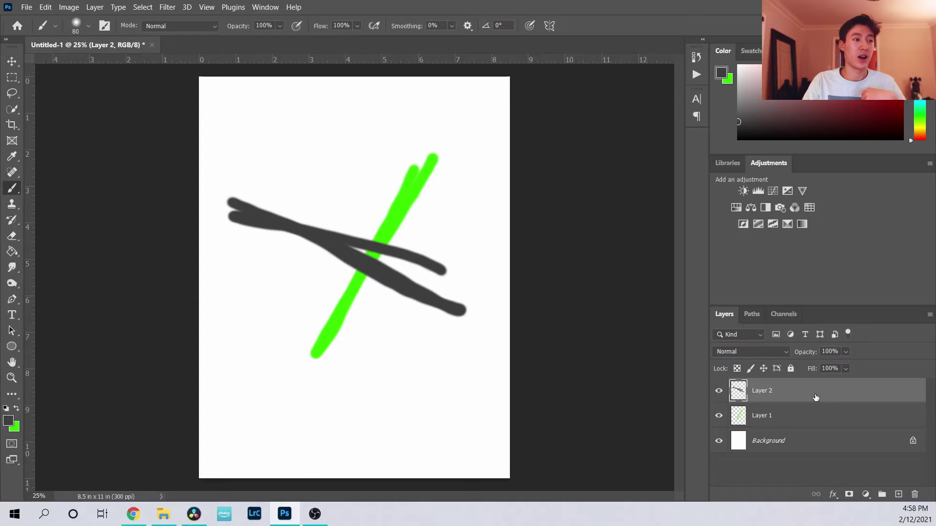
pyautogui.moveTo(811, 394); pyautogui.dragTo(811, 426)
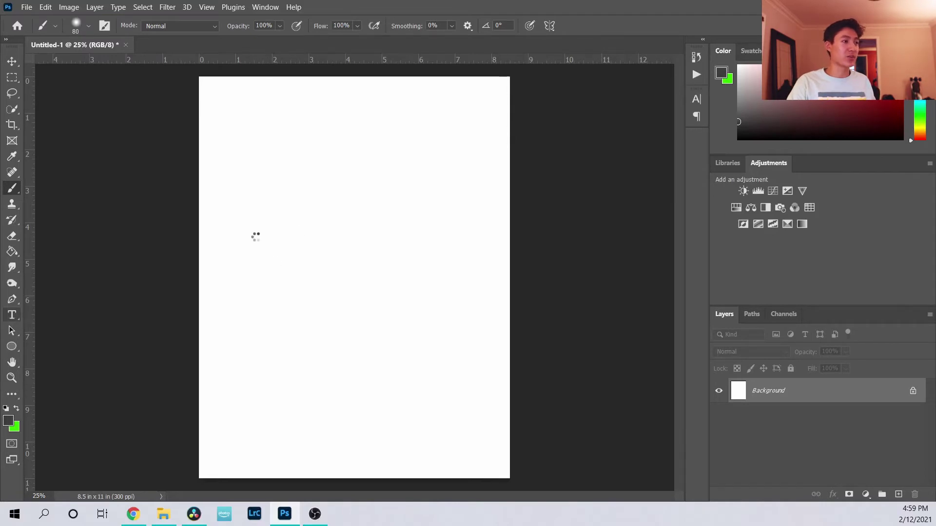
# - Type 'S GILDEN' in the upper part of the page and show the Character panel
pyautogui.press('t')
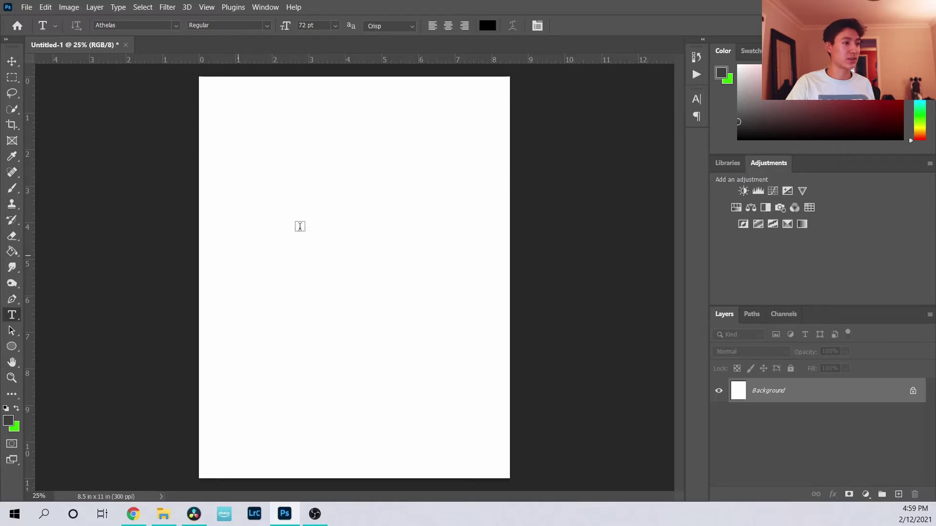
pyautogui.click(267, 194)
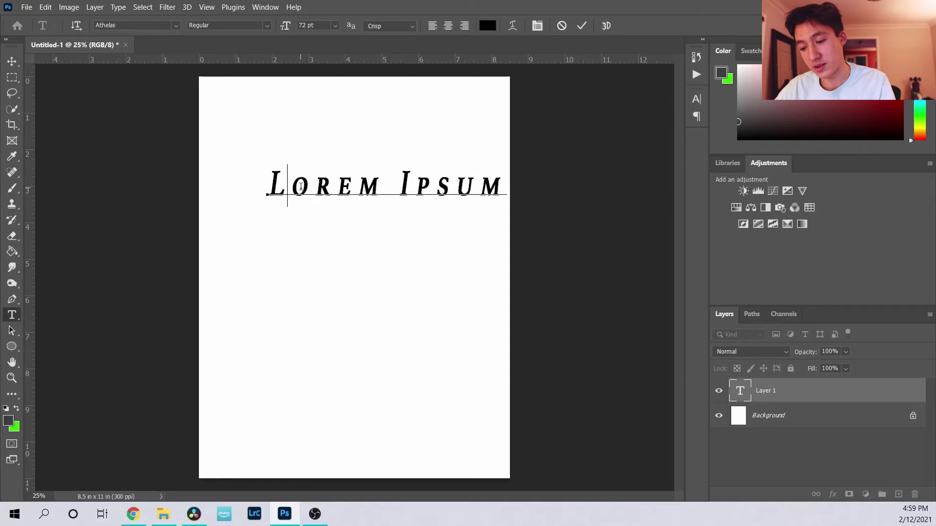
pyautogui.write('S GILDEN')
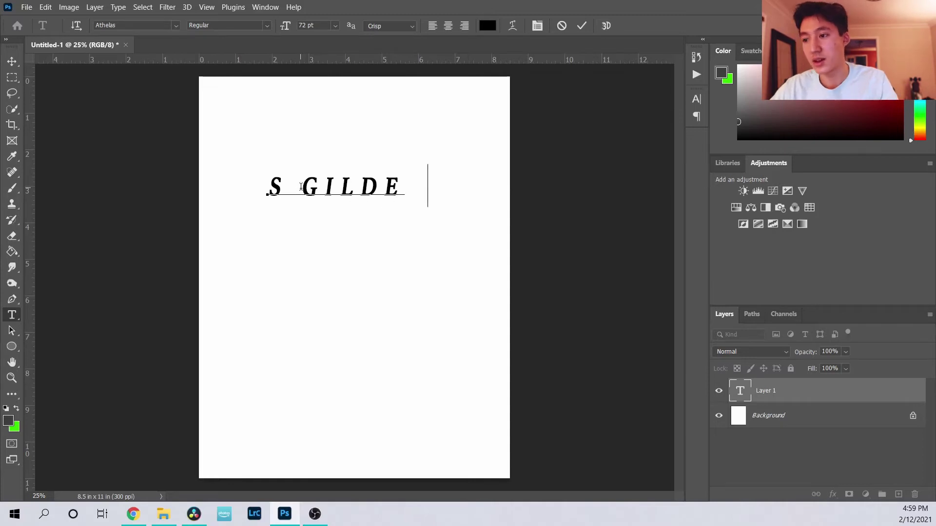
pyautogui.click(696, 99)
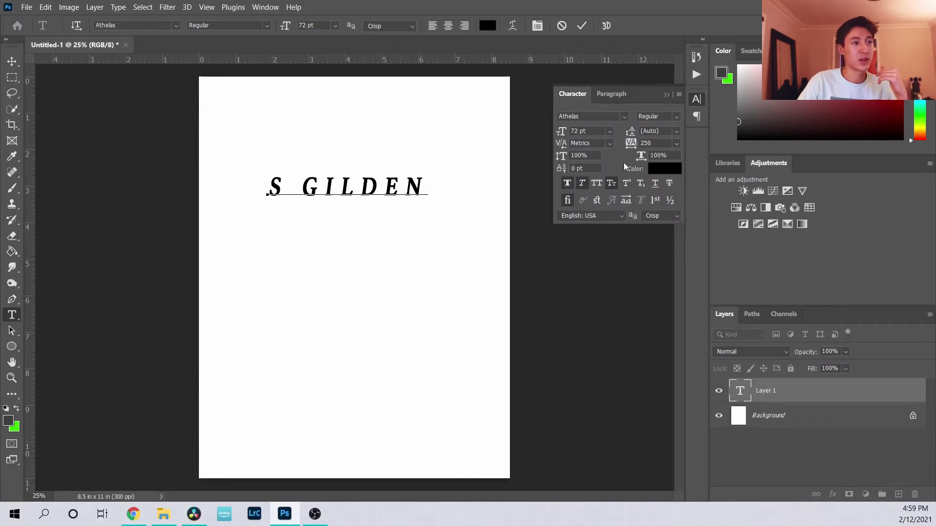
# - Select the S GILDEN text and set its font to Adobe Handwriting Frank
pyautogui.moveTo(267, 191); pyautogui.dragTo(541, 173)
pyautogui.click(625, 116)
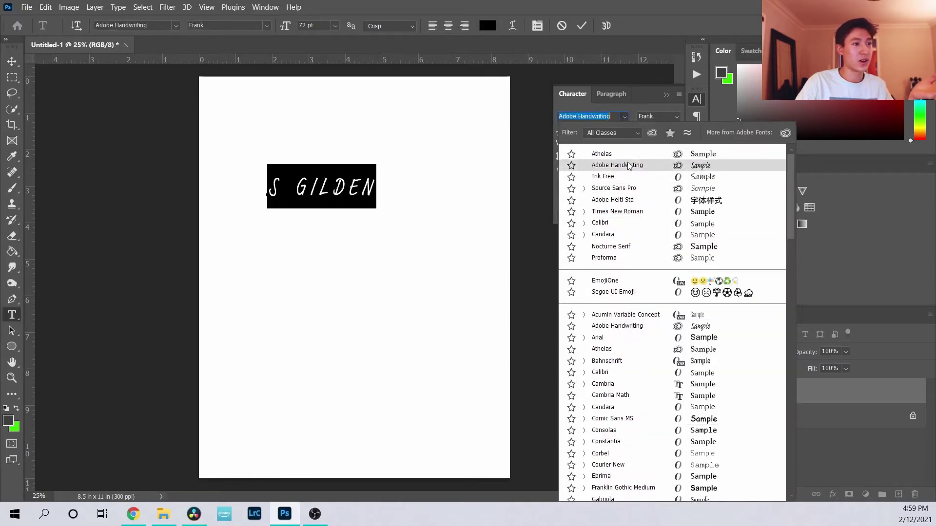
pyautogui.click(601, 168)
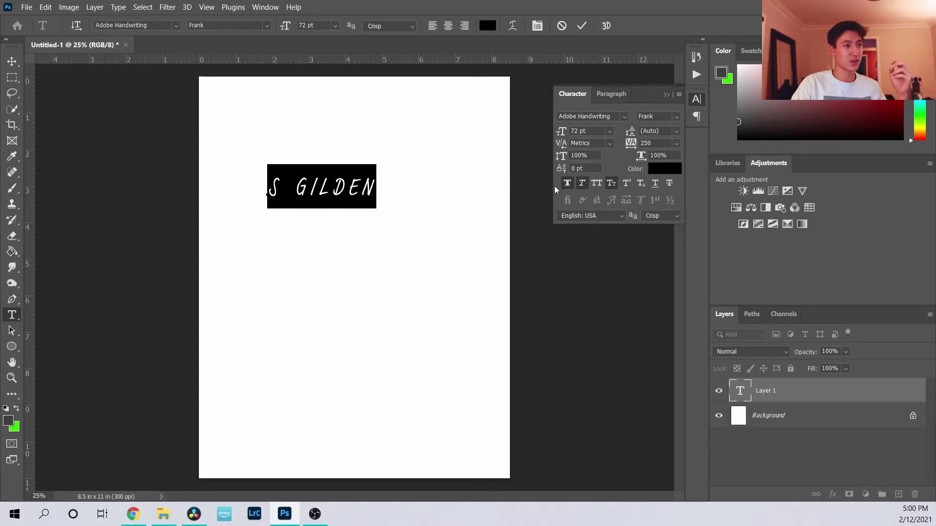
# - Turn off Faux Bold and Small Caps, apply Faux Italic and All Caps, and commit the text
pyautogui.click(568, 183)
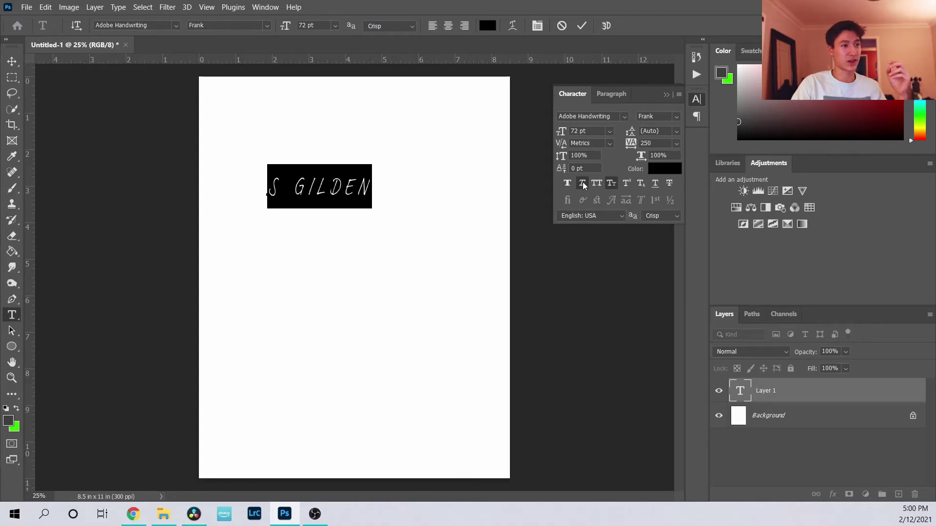
pyautogui.click(611, 184)
pyautogui.click(613, 183)
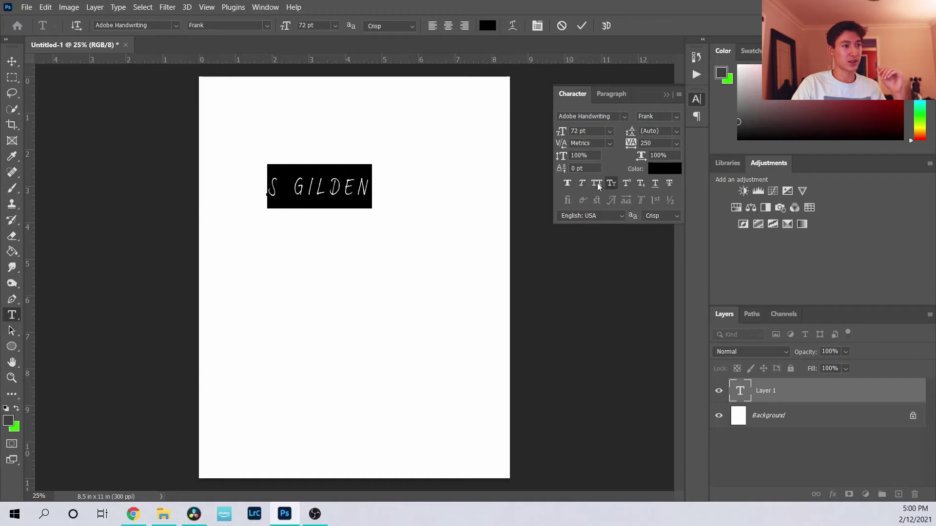
pyautogui.click(596, 183)
pyautogui.click(582, 183)
pyautogui.click(595, 183)
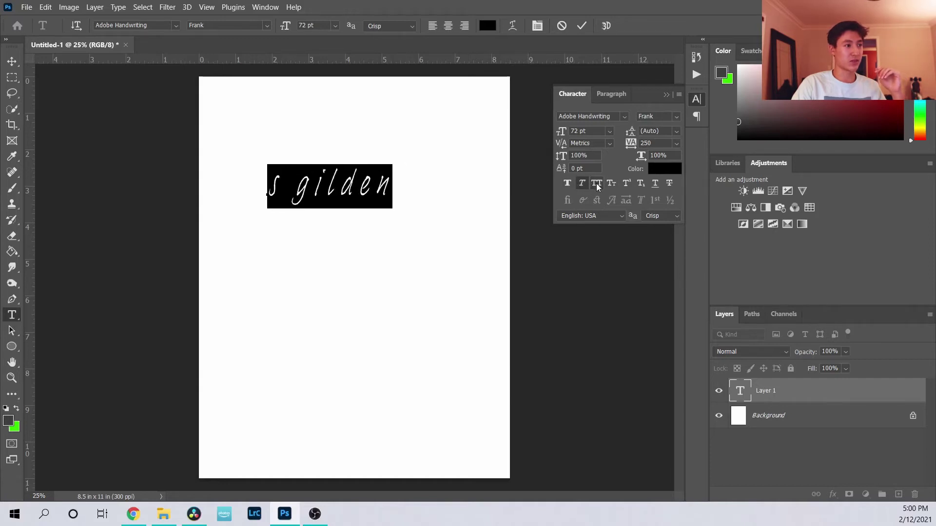
pyautogui.click(597, 184)
pyautogui.click(826, 446)
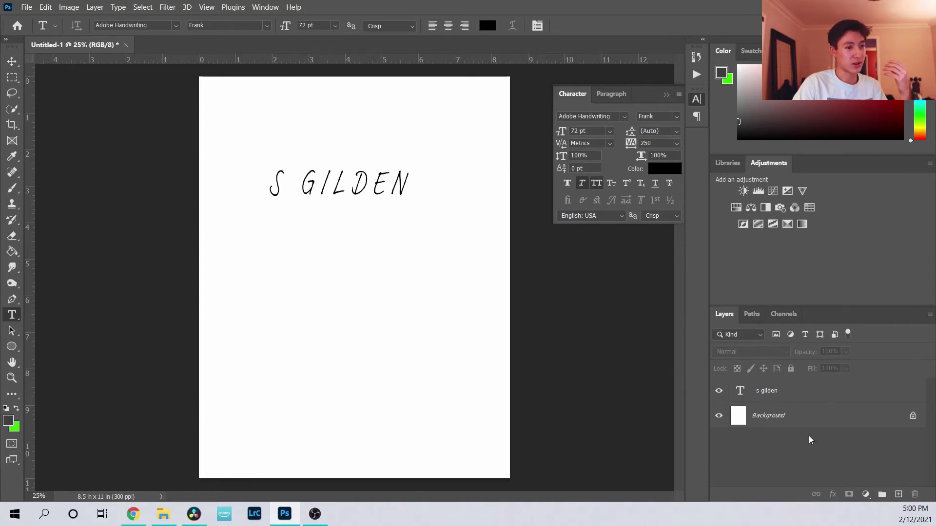
pyautogui.click(11, 61)
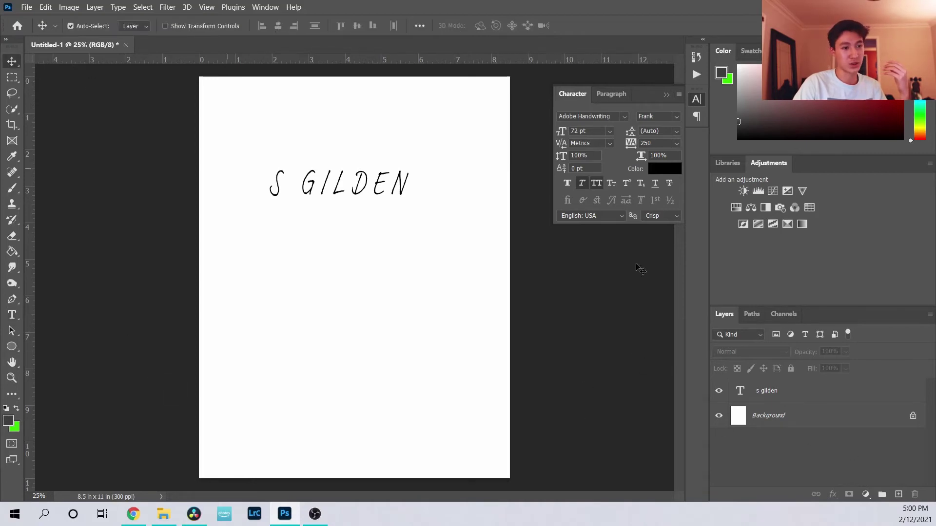
pyautogui.click(829, 393)
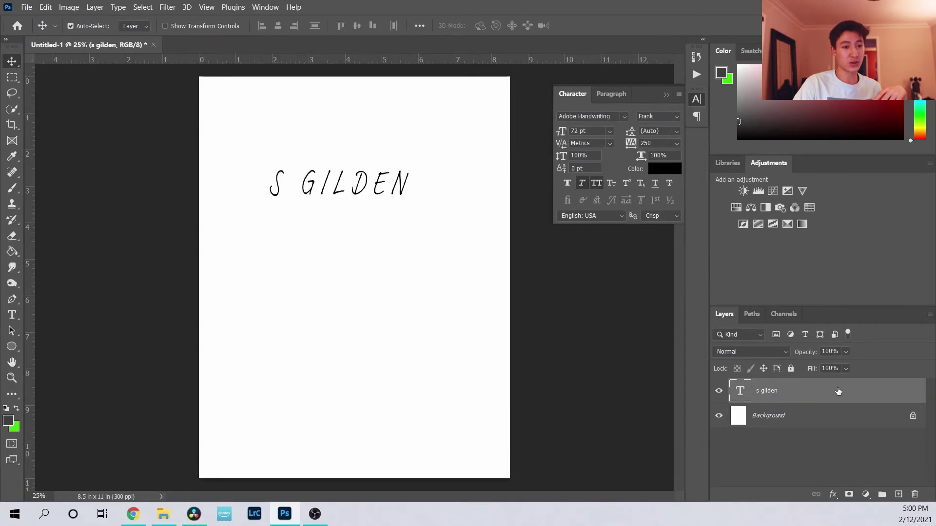
pyautogui.doubleClick(834, 392)
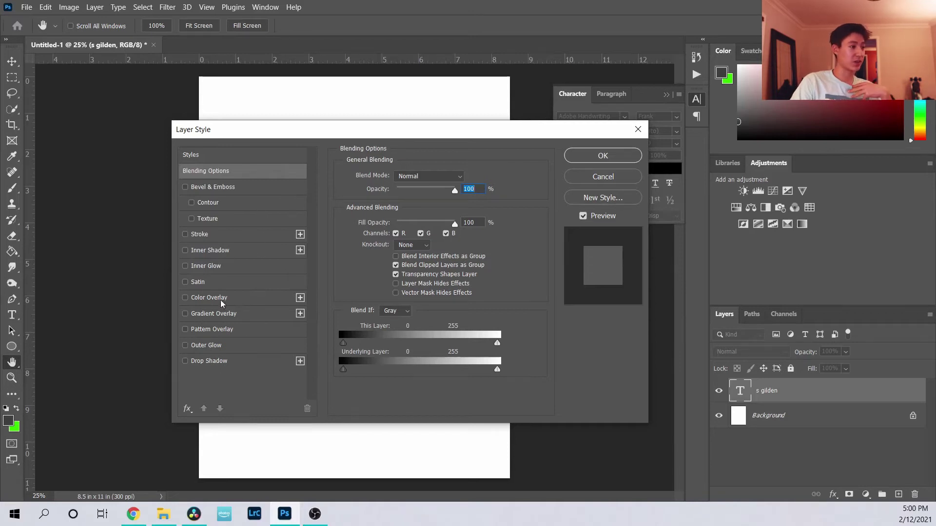
pyautogui.click(185, 314)
pyautogui.click(220, 314)
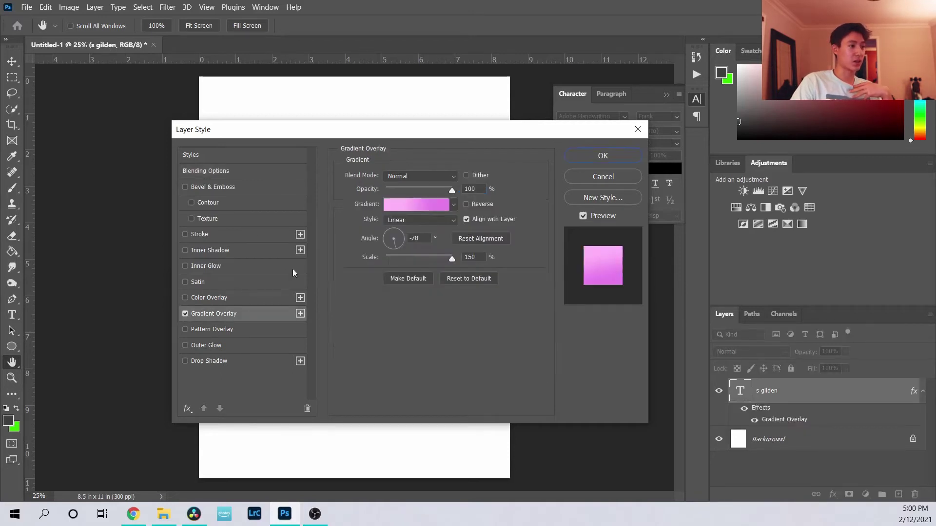
pyautogui.moveTo(427, 137); pyautogui.dragTo(552, 237)
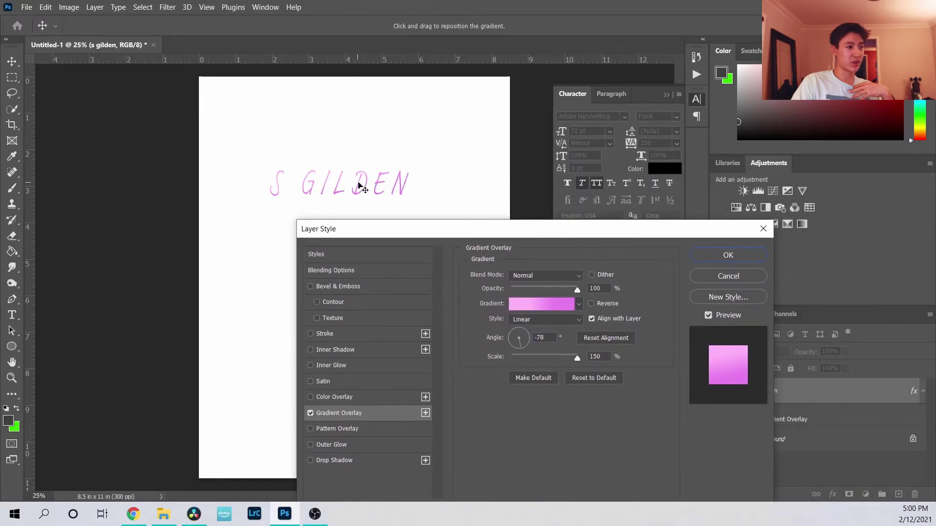
pyautogui.click(310, 413)
pyautogui.click(312, 462)
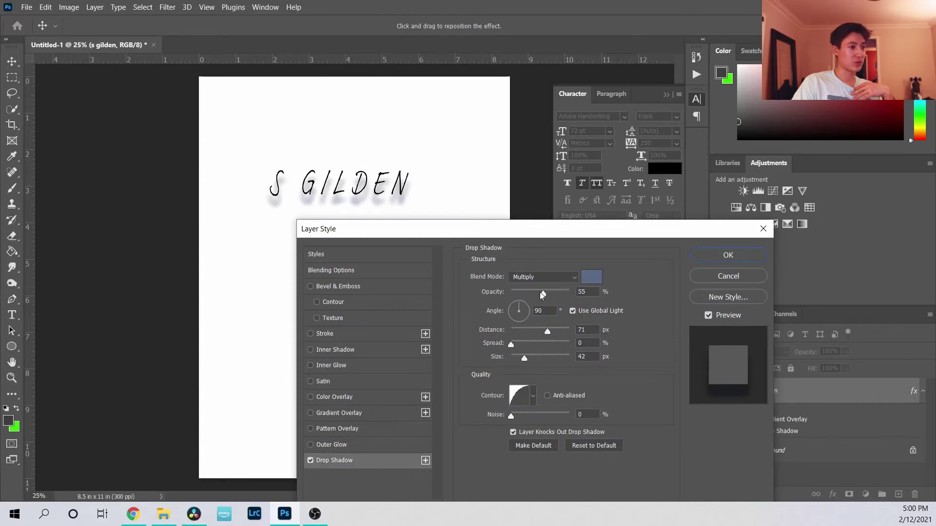
pyautogui.moveTo(543, 295); pyautogui.dragTo(570, 293)
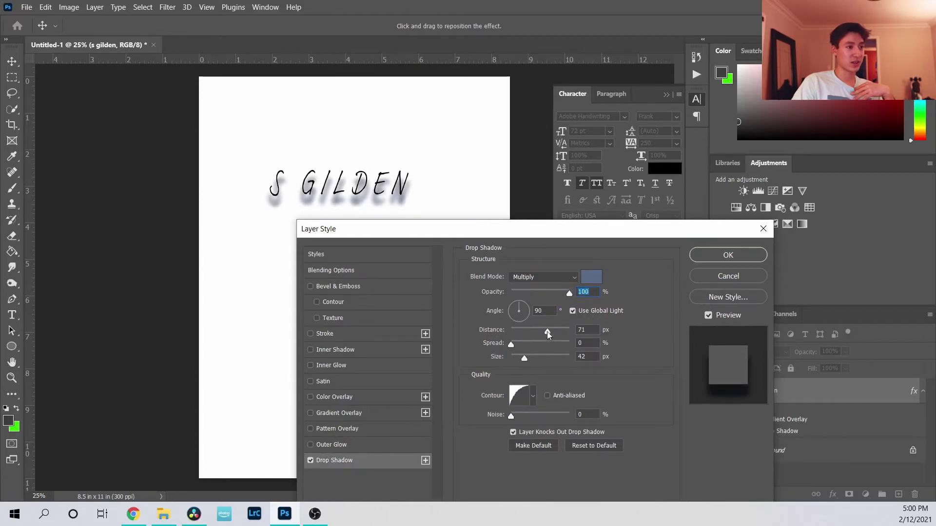
pyautogui.moveTo(547, 331); pyautogui.dragTo(511, 357)
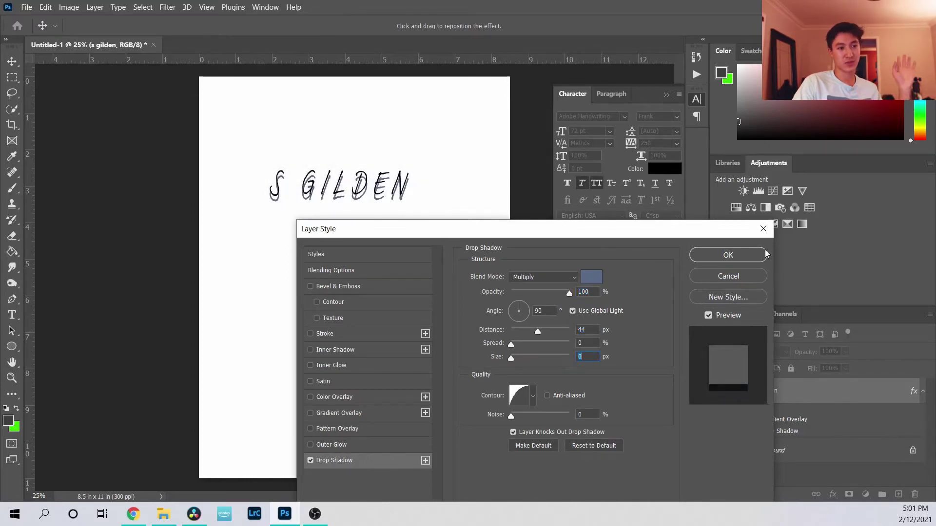
pyautogui.click(747, 273)
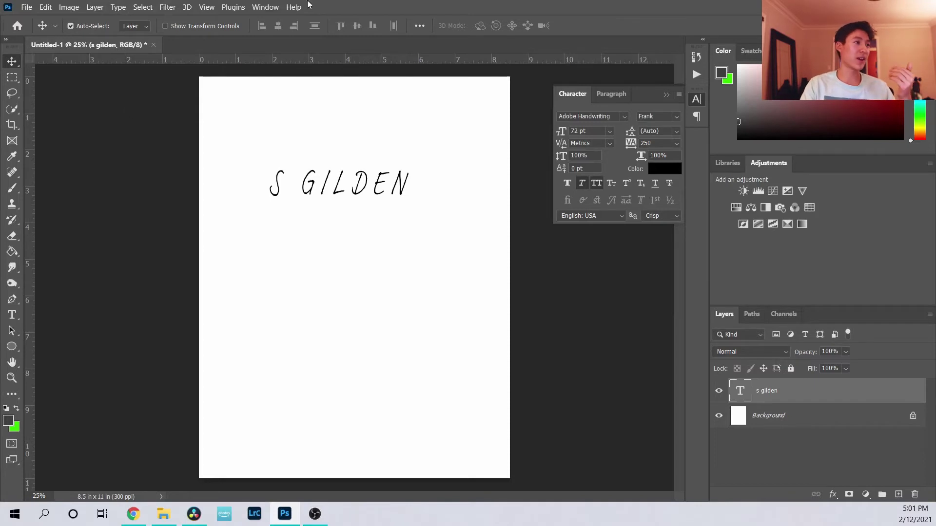
# - Free-transform the S GILDEN text, scaling it proportionally to 167.71% (about 120.75 pt)
pyautogui.click(45, 7)
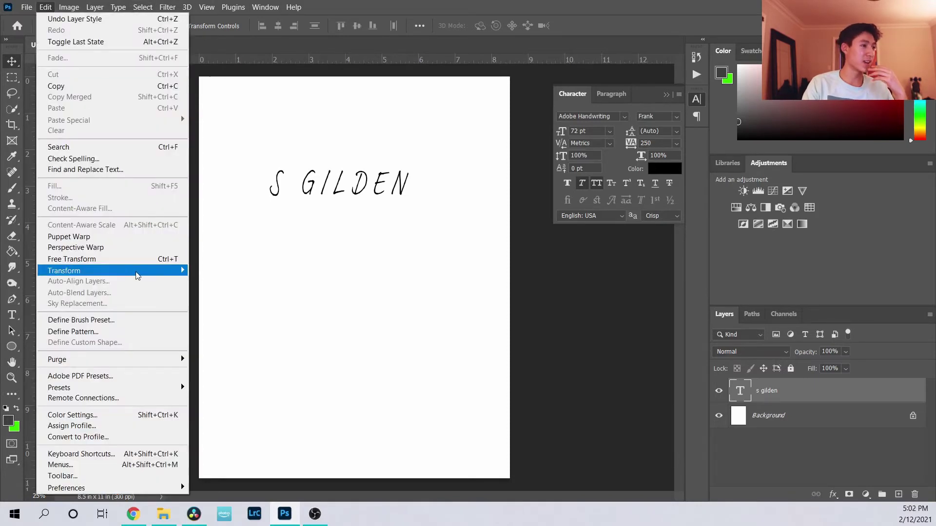
pyautogui.moveTo(137, 276)
pyautogui.click(480, 296)
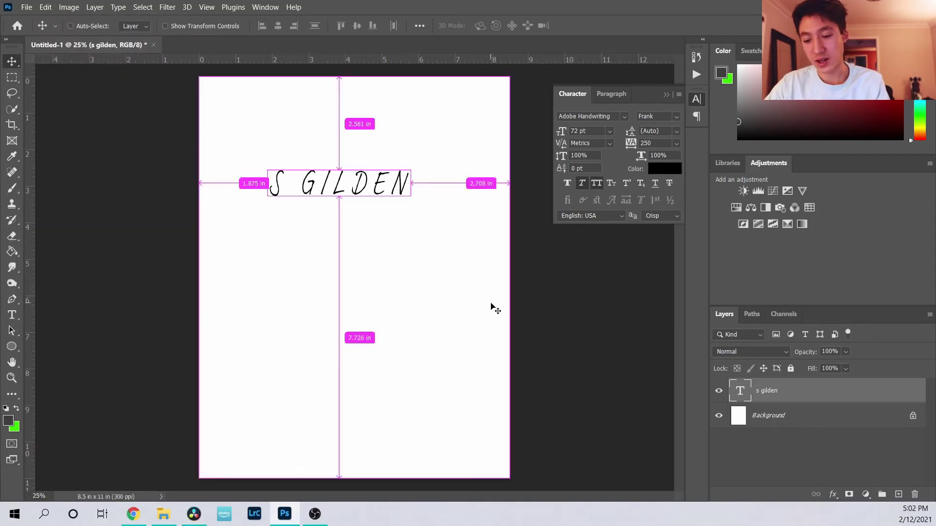
pyautogui.hotkey('ctrl', 't')
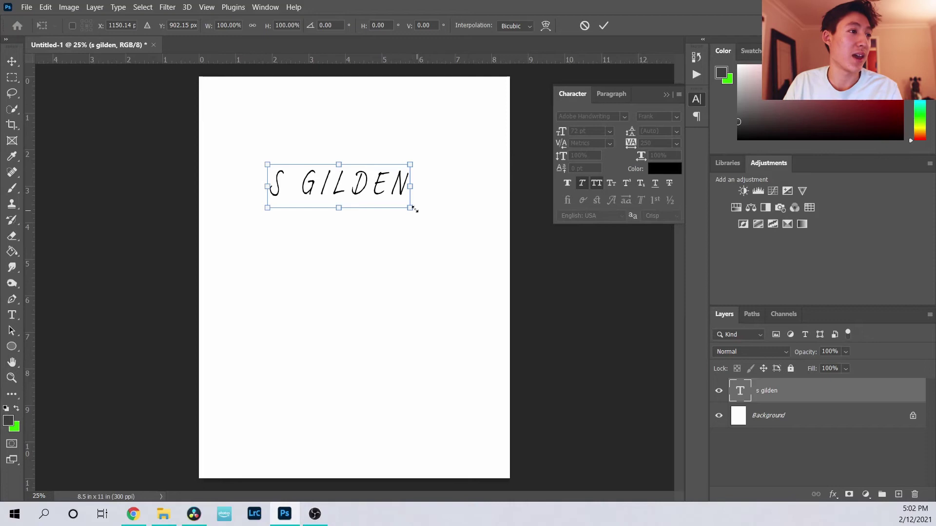
pyautogui.moveTo(410, 165)
pyautogui.mouseDown()
pyautogui.moveTo(456, 111)
pyautogui.moveTo(364, 144)
pyautogui.moveTo(388, 92)
pyautogui.moveTo(413, 173)
pyautogui.moveTo(397, 178)
pyautogui.mouseUp()
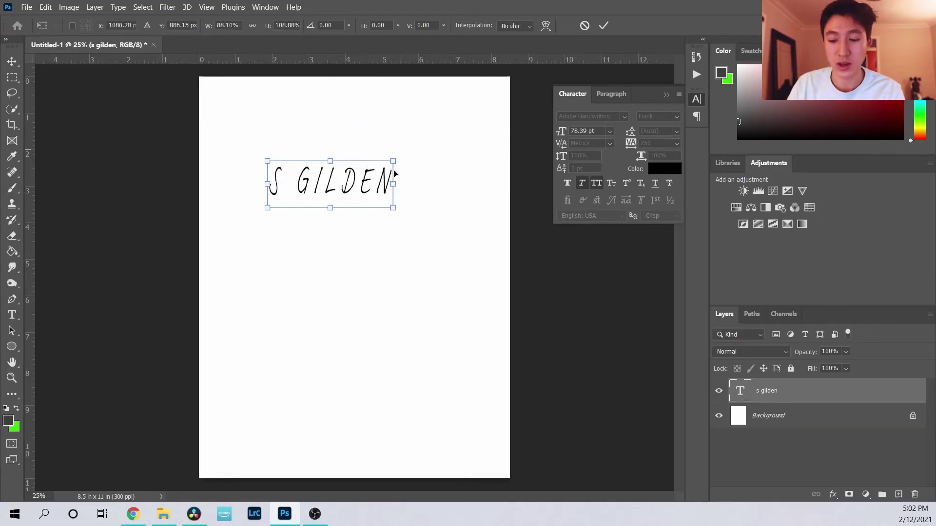
pyautogui.hotkey('ctrl', 'z')
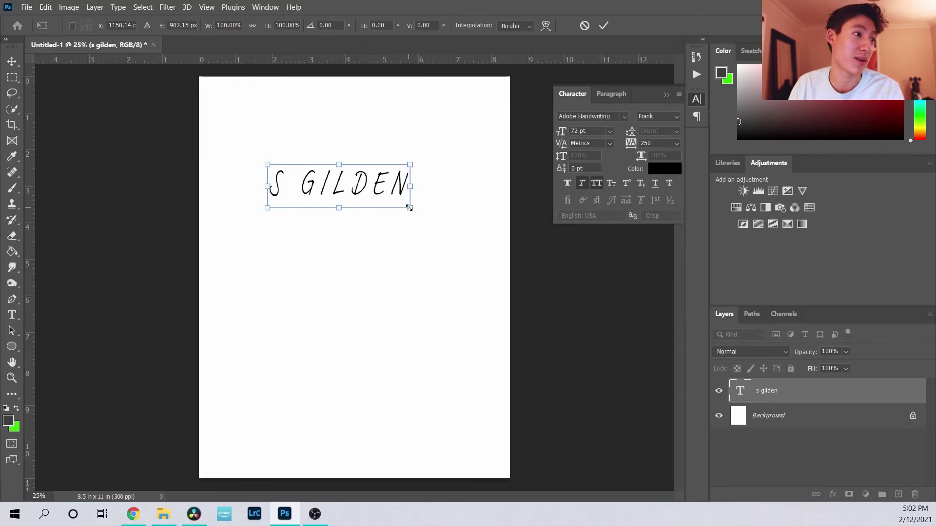
pyautogui.moveTo(409, 207); pyautogui.dragTo(431, 228)
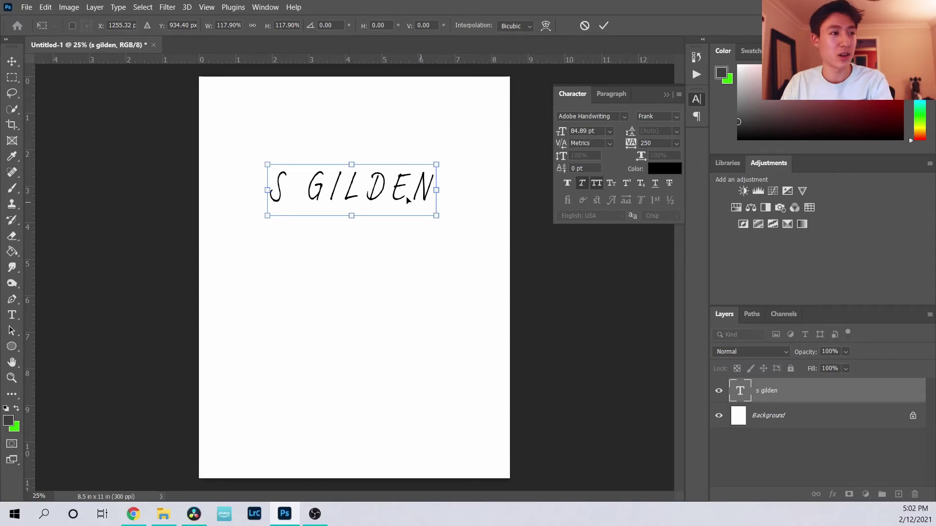
pyautogui.moveTo(431, 213); pyautogui.dragTo(392, 247)
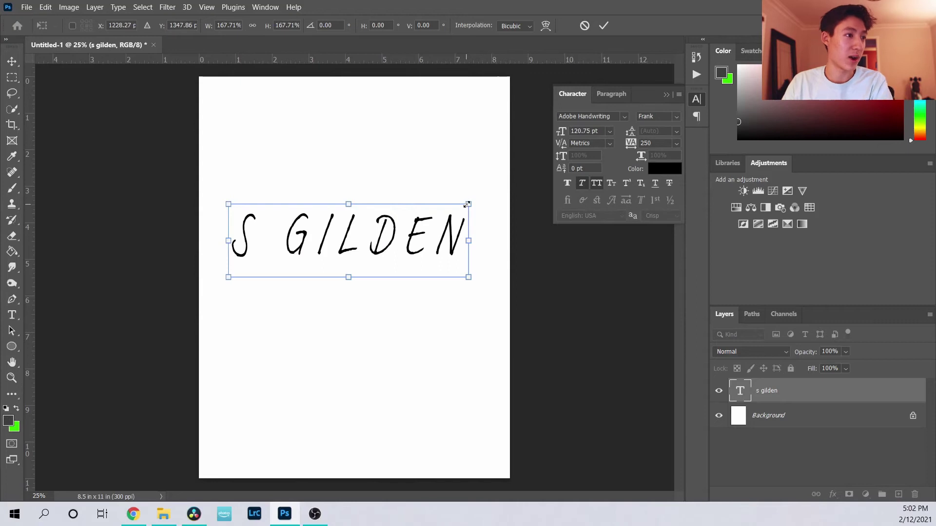
pyautogui.moveTo(467, 204); pyautogui.dragTo(434, 167)
pyautogui.hotkey('ctrl', 'z')
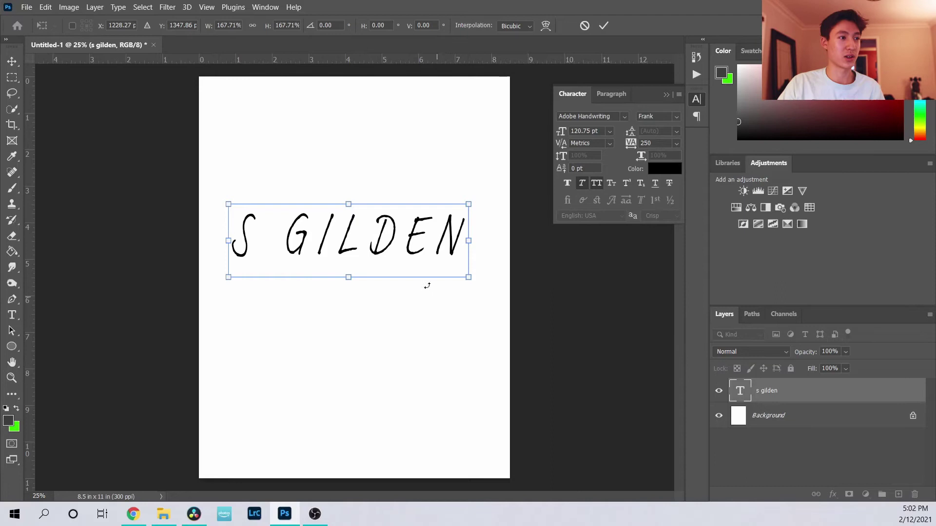
# - Move the S GILDEN text down toward the middle of the page
pyautogui.moveTo(403, 247); pyautogui.dragTo(382, 209)
pyautogui.press('Return')
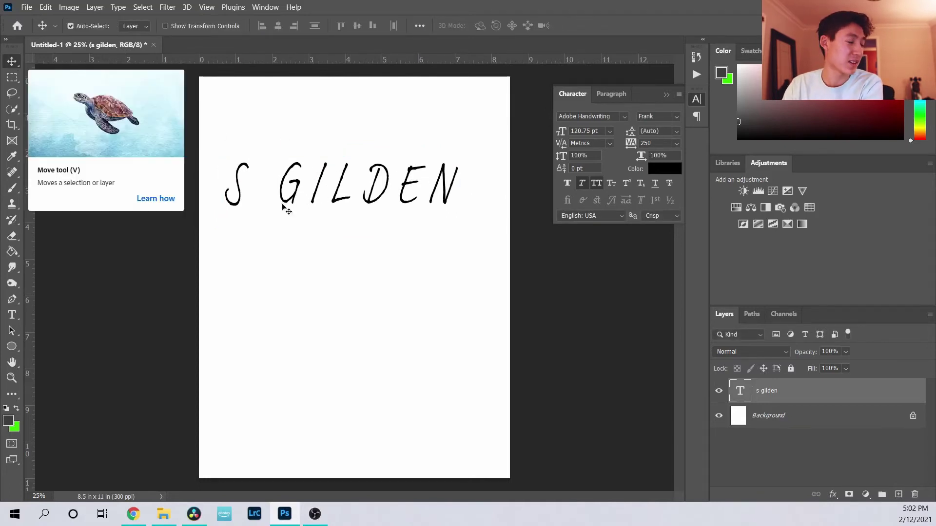
pyautogui.moveTo(297, 187); pyautogui.dragTo(307, 262)
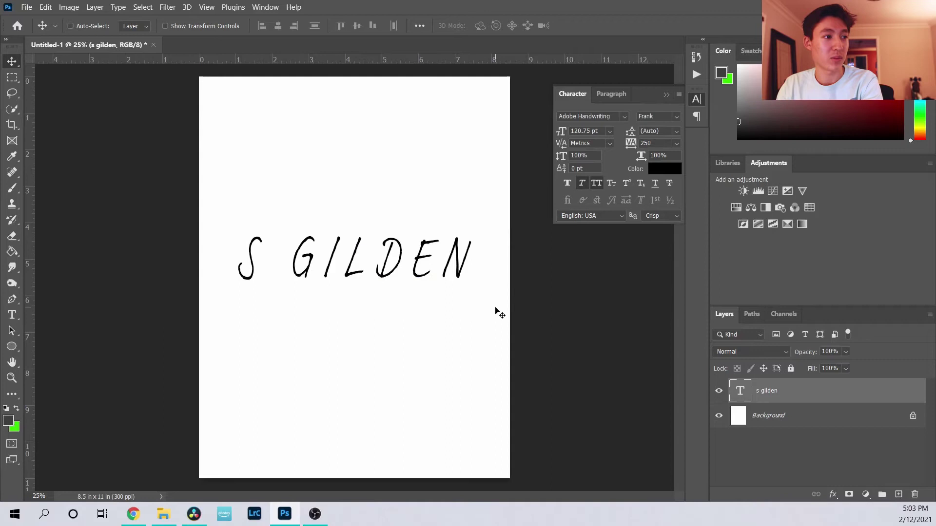
# - Stretch the S GILDEN text taller to 186.3 pt and commit the transform
pyautogui.hotkey('ctrl', 't')
pyautogui.moveTo(394, 261); pyautogui.dragTo(393, 232)
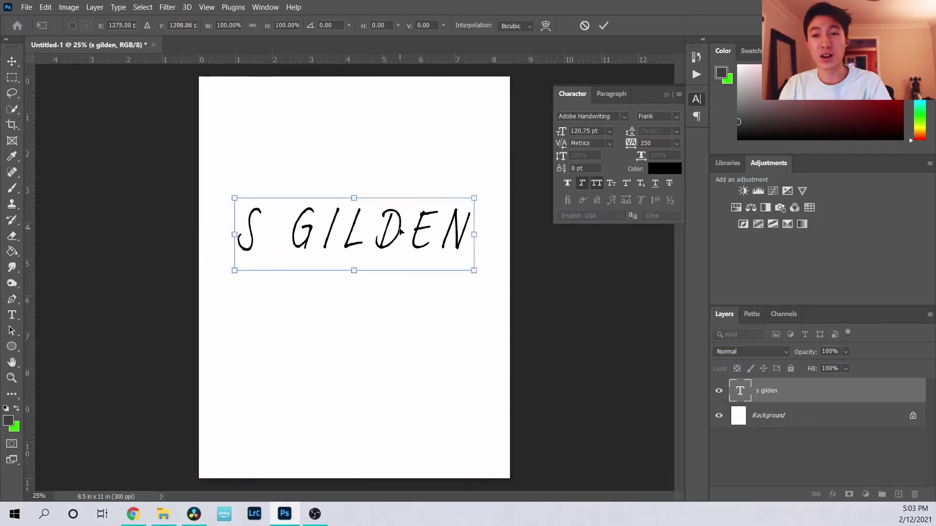
pyautogui.click(585, 27)
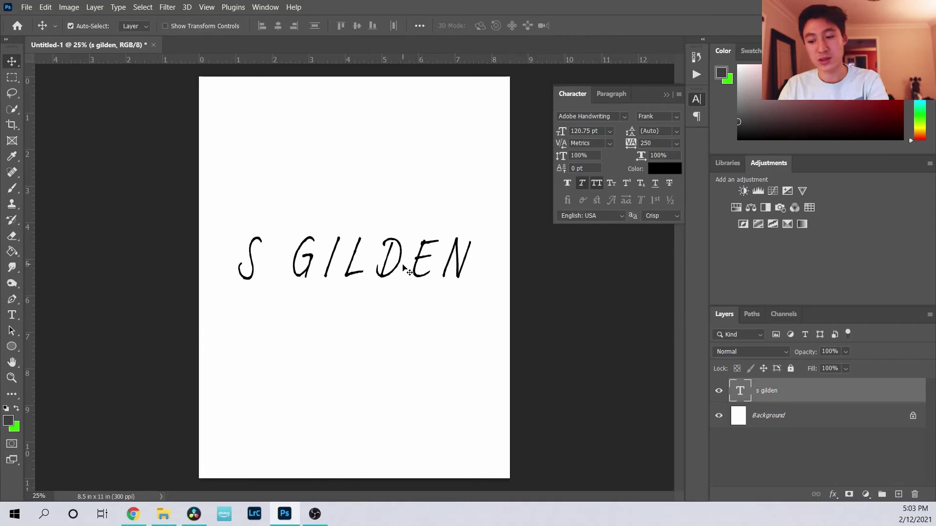
pyautogui.hotkey('ctrl', 't')
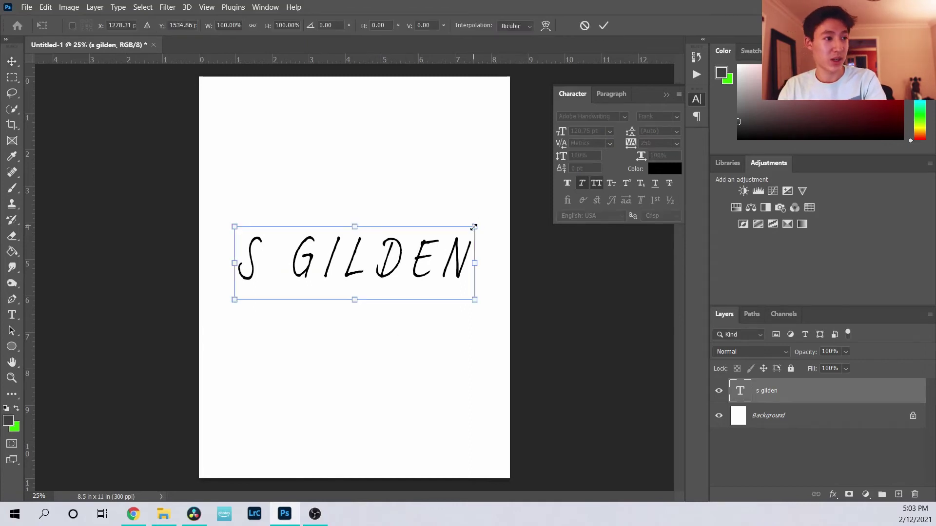
pyautogui.moveTo(474, 227); pyautogui.dragTo(484, 187)
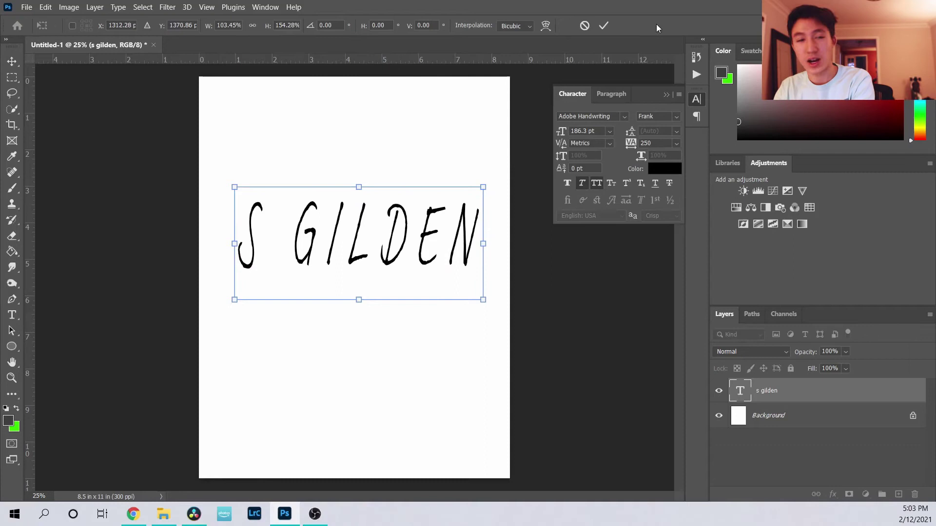
pyautogui.press('Return')
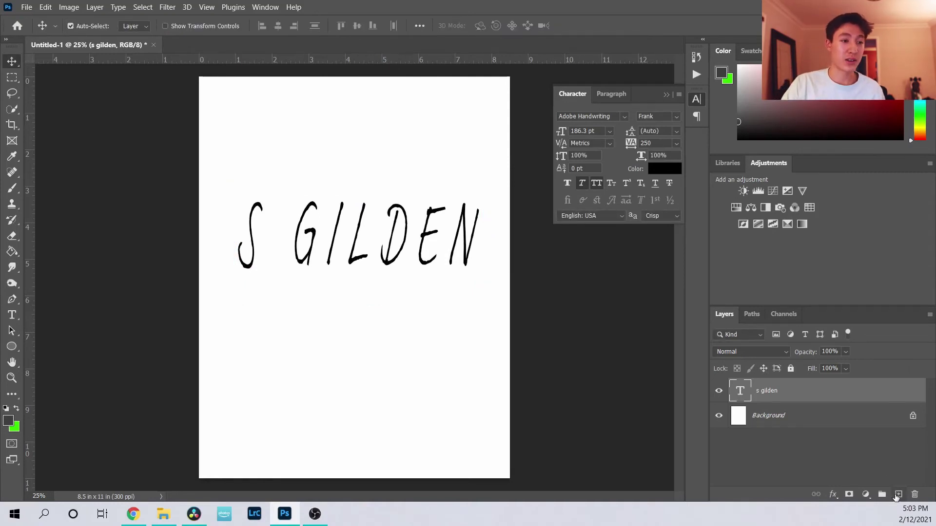
# - On a new layer, type 'sg' below the heading, colour it red ff0000, and commit
pyautogui.click(897, 495)
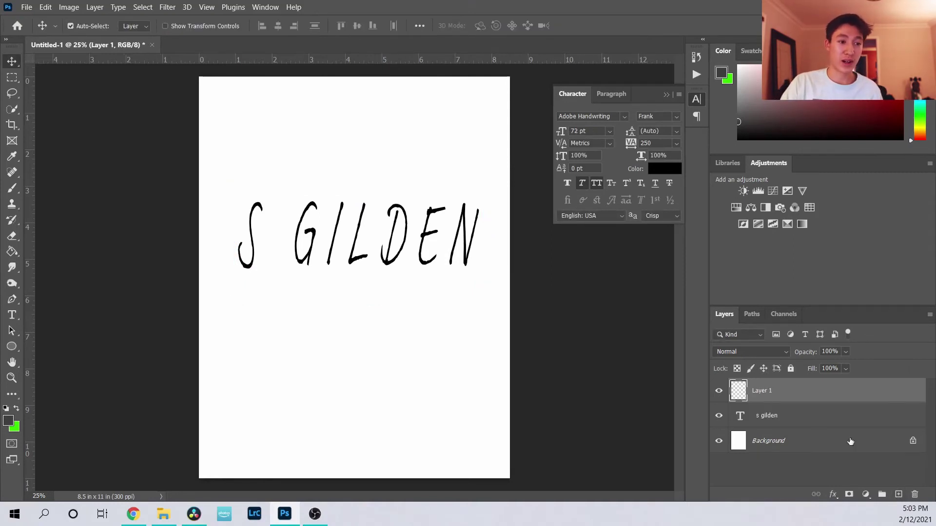
pyautogui.click(11, 315)
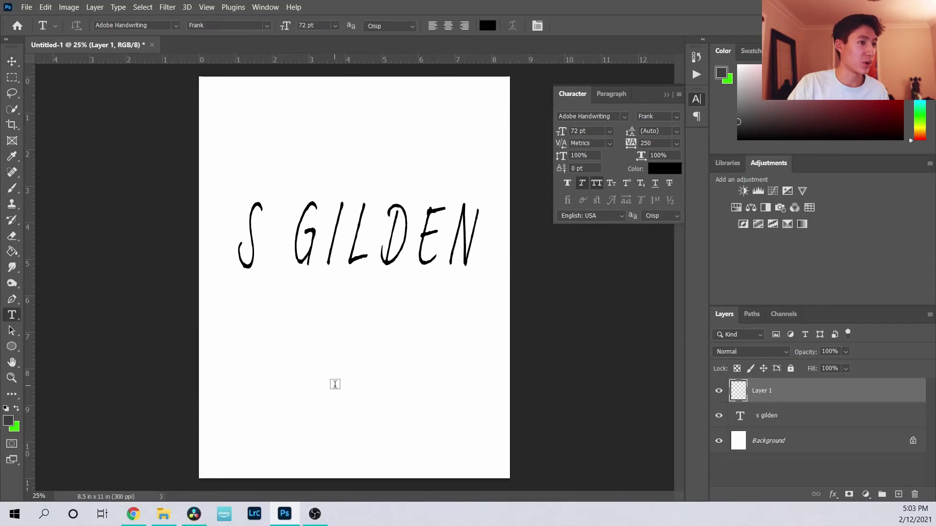
pyautogui.click(335, 382)
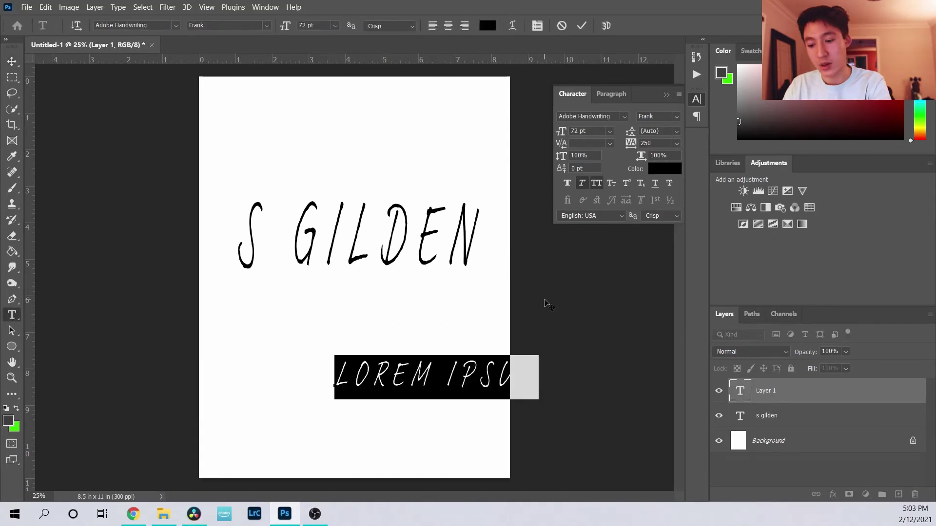
pyautogui.write('s g')
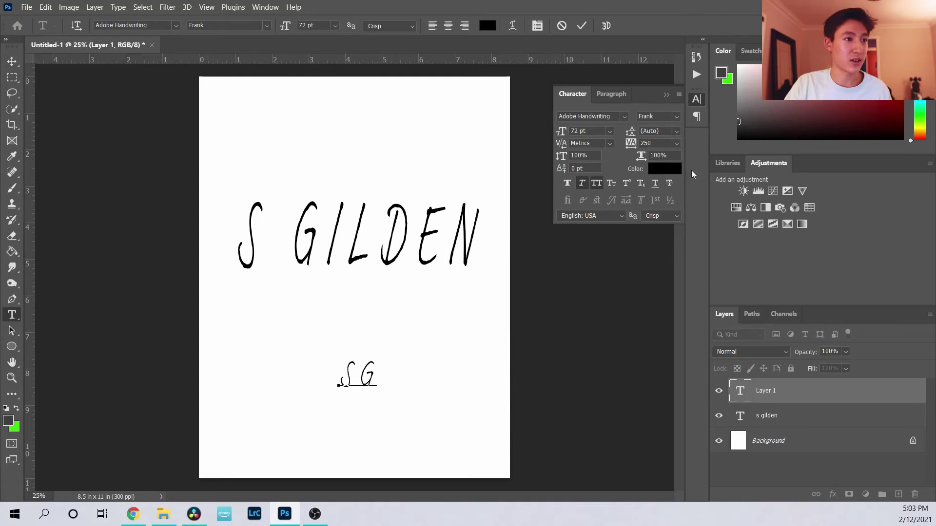
pyautogui.click(677, 170)
pyautogui.write('ff0000')
pyautogui.click(863, 206)
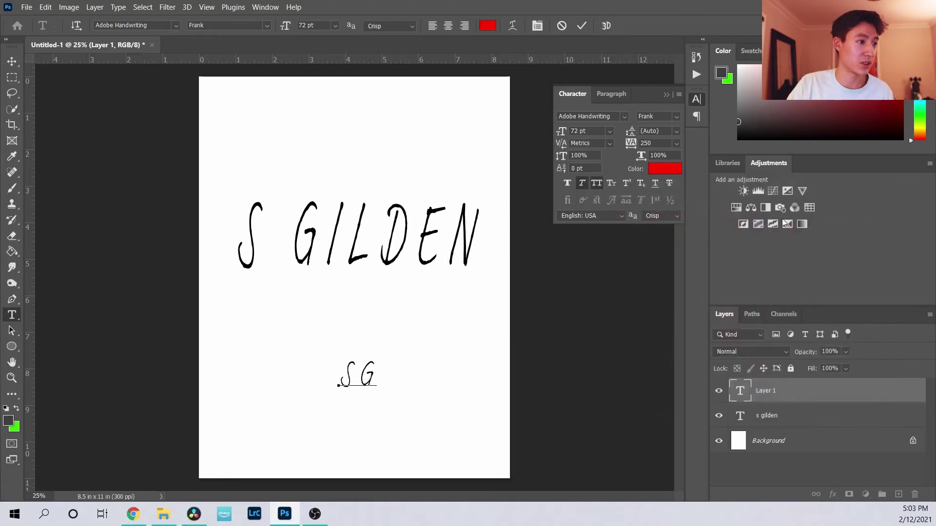
pyautogui.moveTo(339, 373); pyautogui.dragTo(377, 374)
pyautogui.click(675, 171)
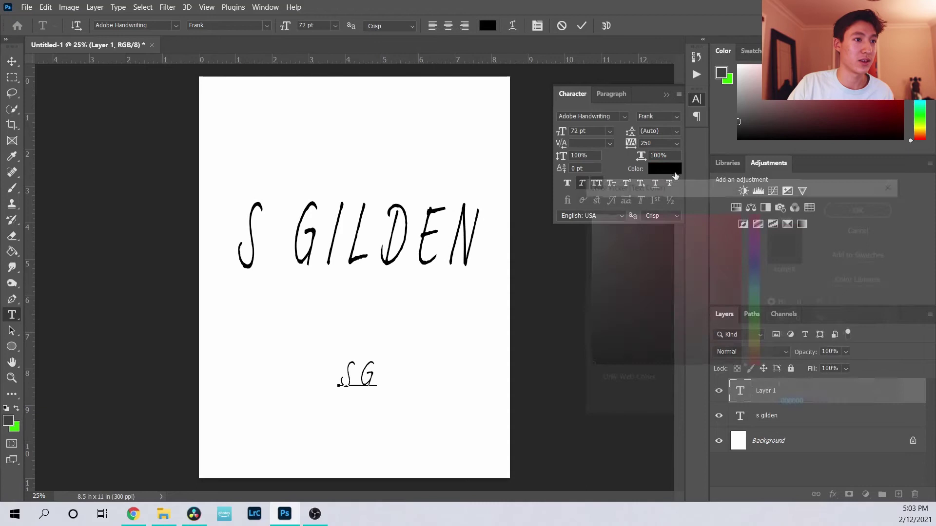
pyautogui.write('ff0000')
pyautogui.click(870, 215)
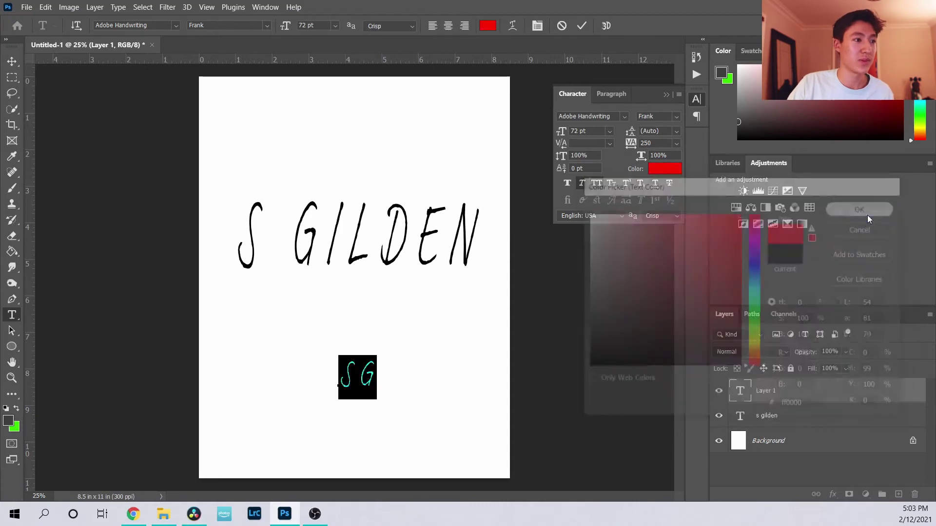
pyautogui.click(576, 334)
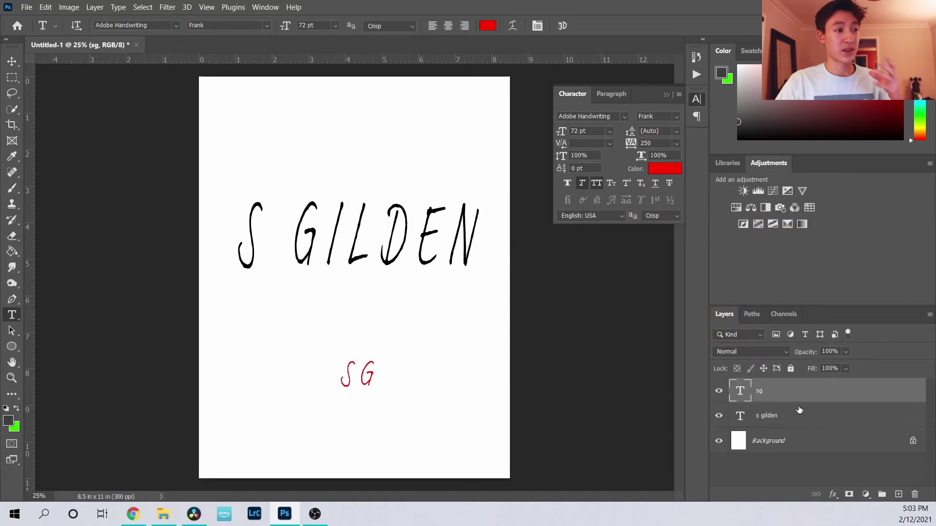
pyautogui.click(827, 422)
pyautogui.click(827, 422)
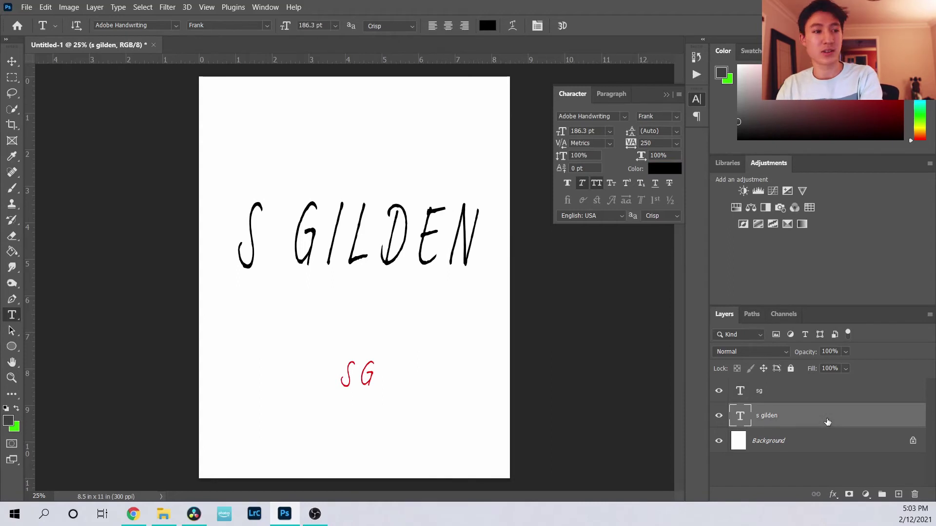
pyautogui.hotkey('ctrl', 't')
pyautogui.press('Escape')
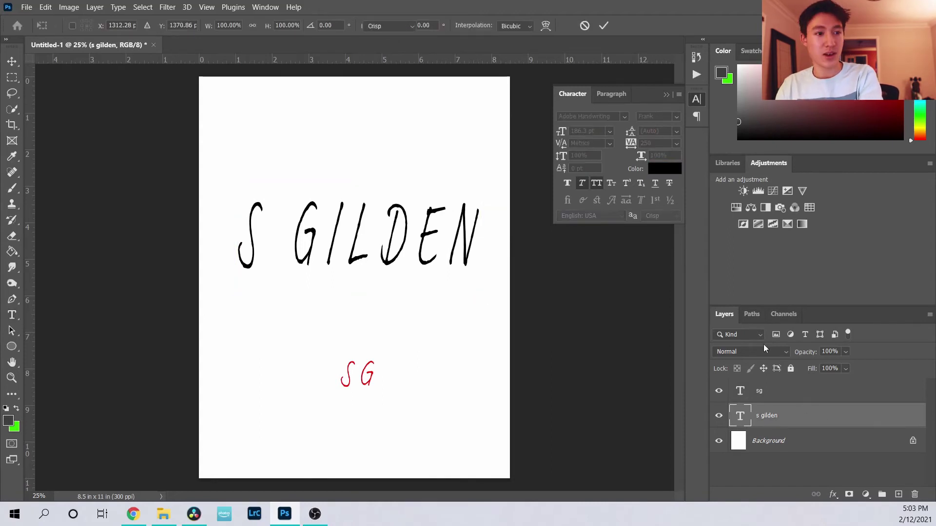
pyautogui.click(821, 399)
pyautogui.hotkey('ctrl', 't')
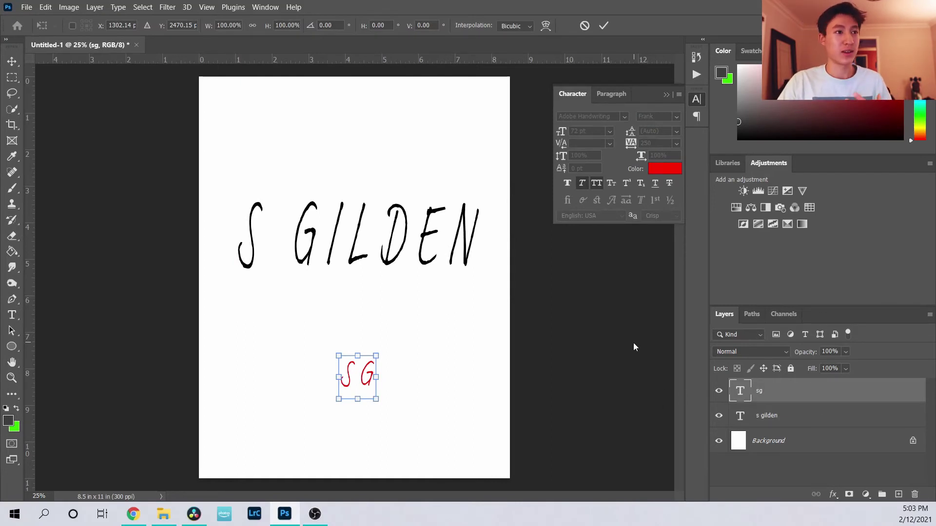
pyautogui.click(603, 25)
pyautogui.click(11, 60)
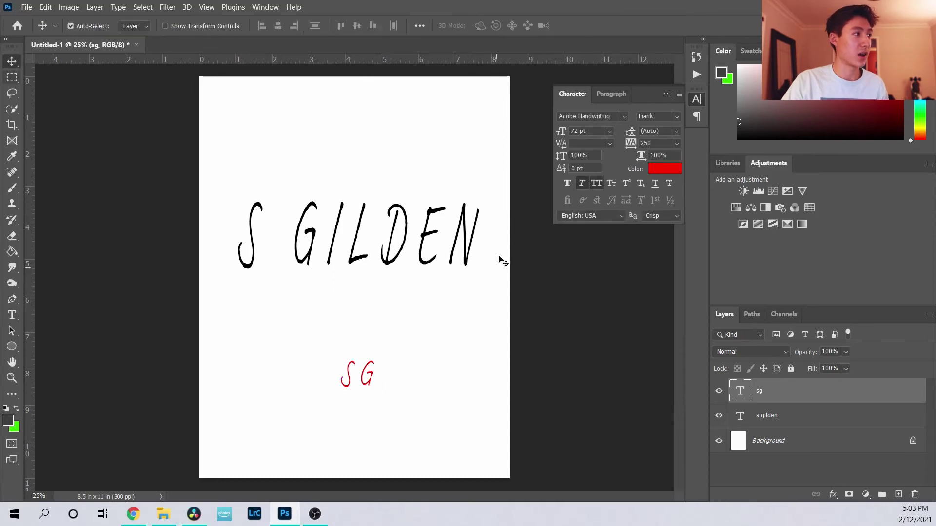
pyautogui.click(465, 262)
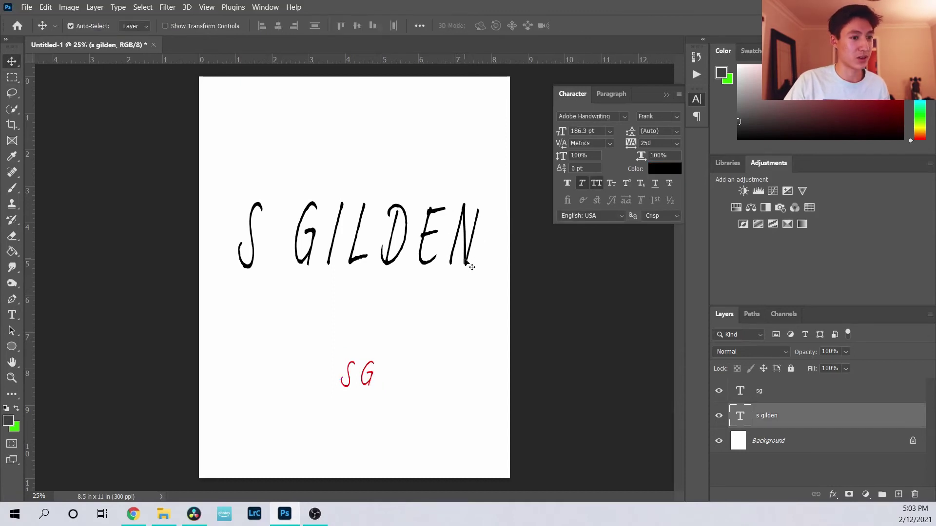
pyautogui.click(811, 399)
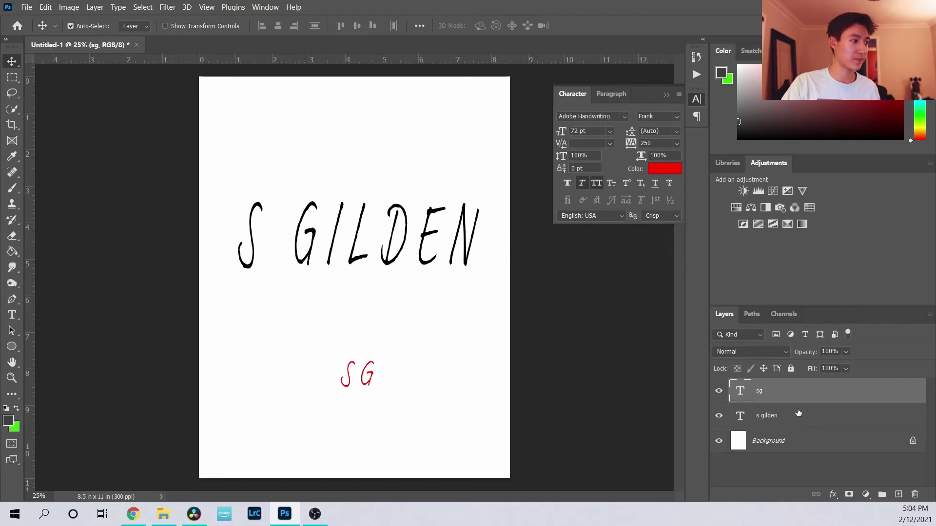
# - Zoom in to magnify the S GILDEN lettering
pyautogui.press('h')
pyautogui.scroll(1, 515, 402)
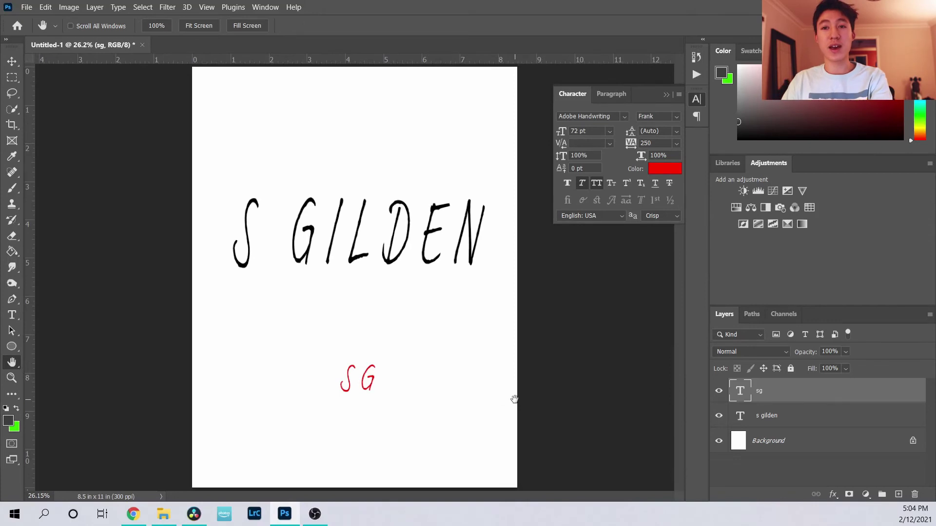
pyautogui.click(10, 380)
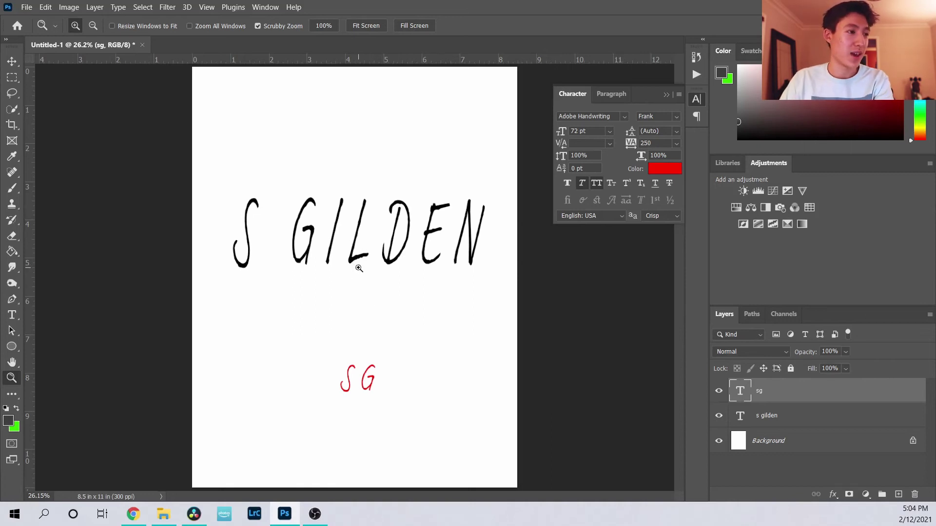
pyautogui.moveTo(359, 268); pyautogui.dragTo(422, 228)
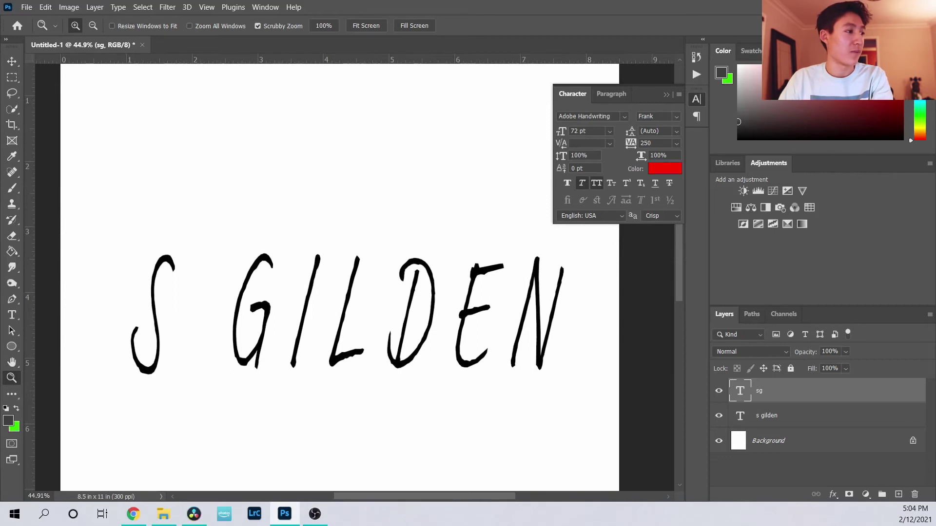
# - Pan down to the red SG, collapse the Character panel, and fit the whole page in the window
pyautogui.click(12, 362)
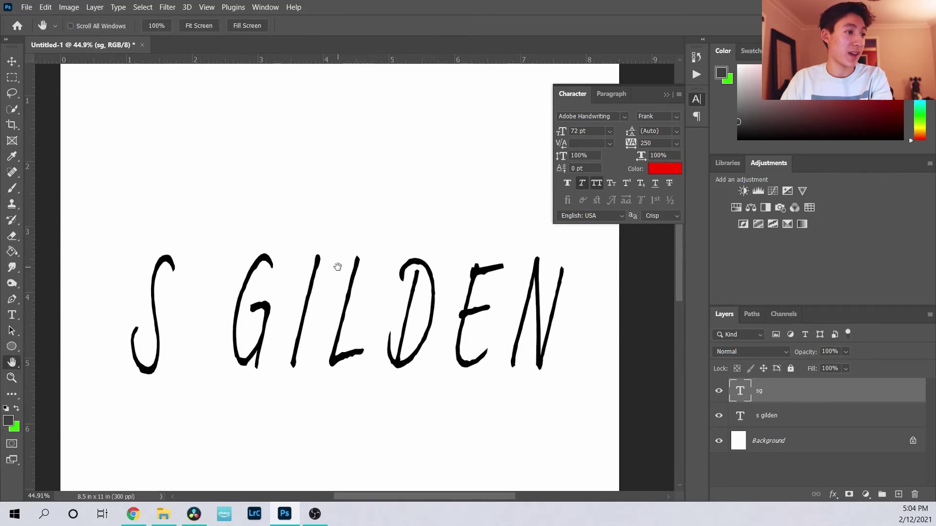
pyautogui.moveTo(429, 214); pyautogui.dragTo(460, 341)
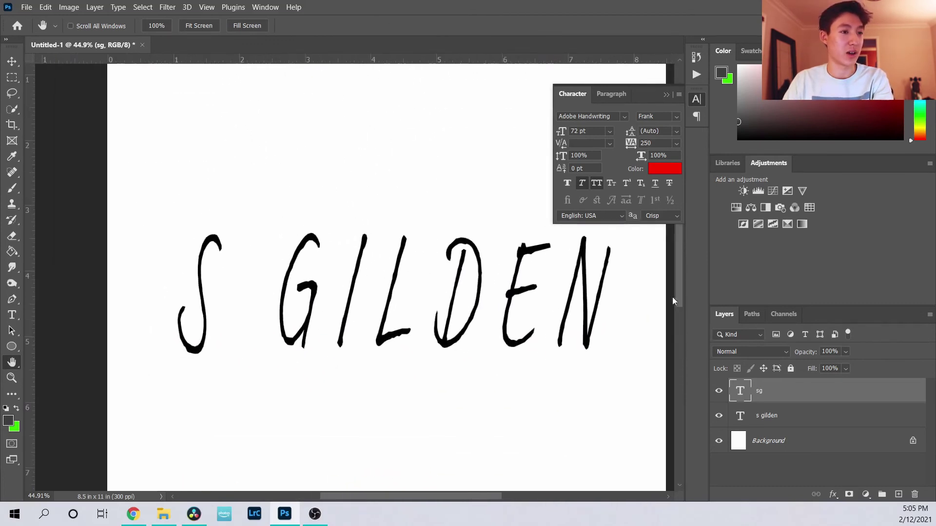
pyautogui.scroll(-3, 681, 300)
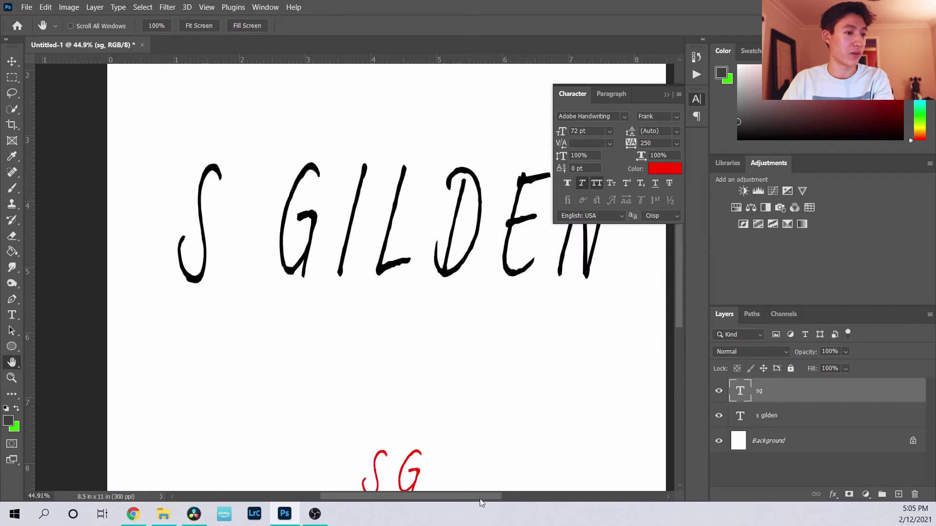
pyautogui.hscroll(1, 481, 503)
pyautogui.click(667, 94)
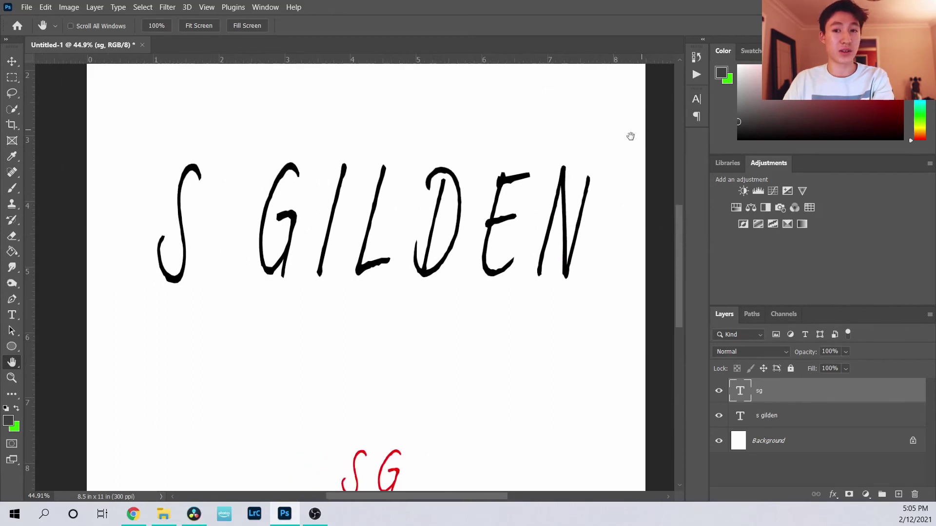
pyautogui.doubleClick(13, 365)
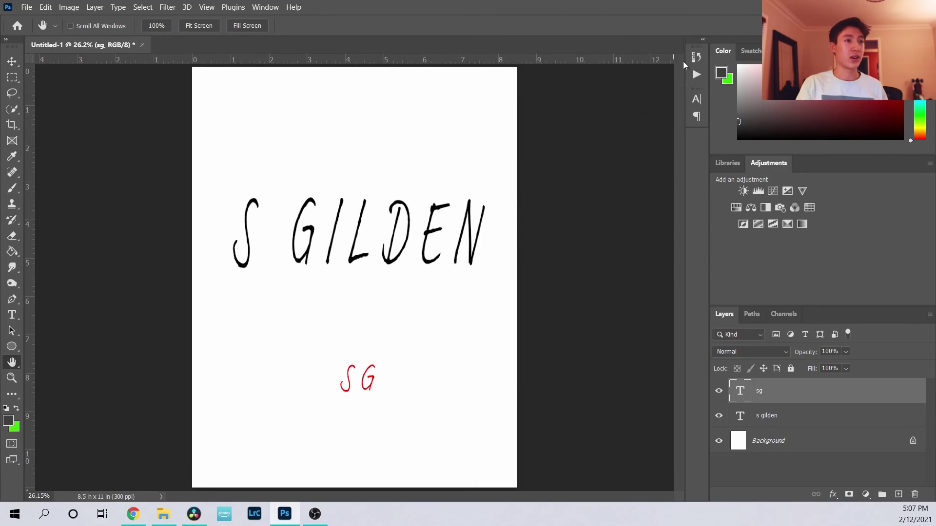
# - Browse the History panel states, jump back to the earlier Brush Tool state, then return to the latest
pyautogui.click(695, 58)
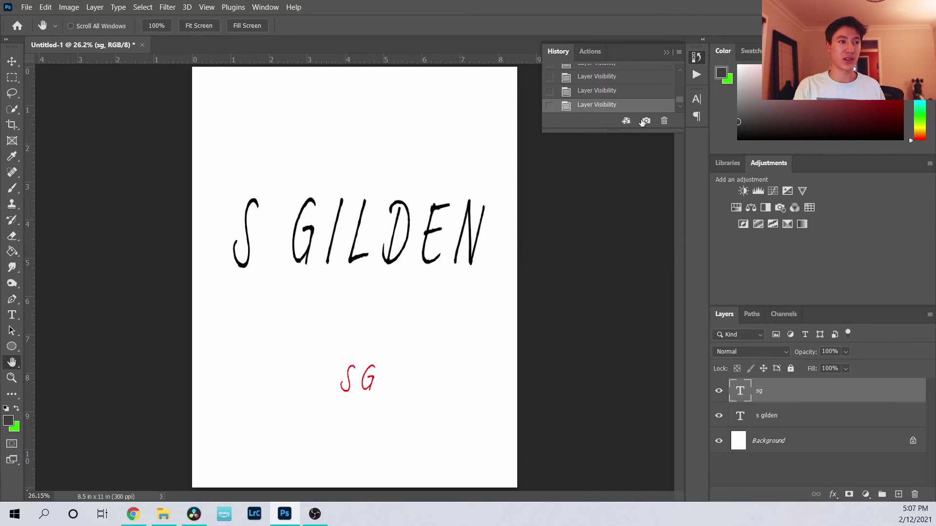
pyautogui.scroll(3, 624, 95)
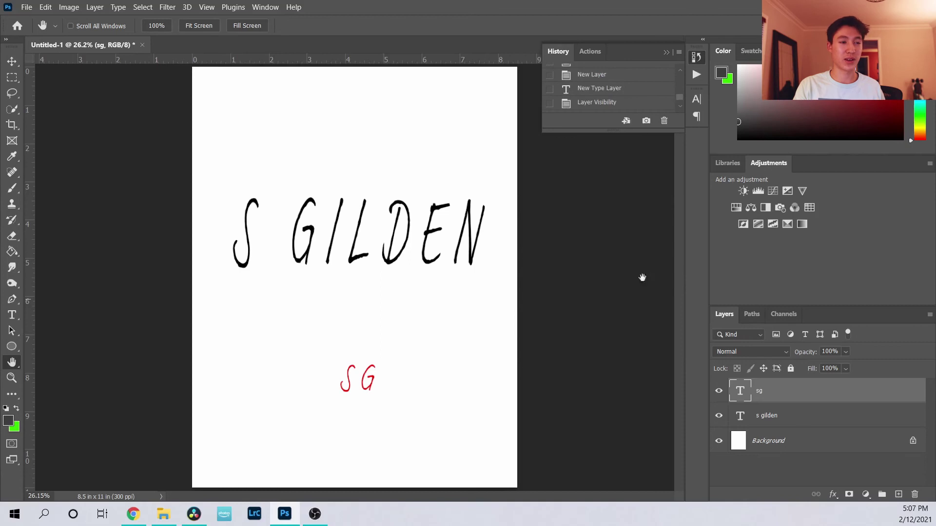
pyautogui.scroll(-3, 627, 90)
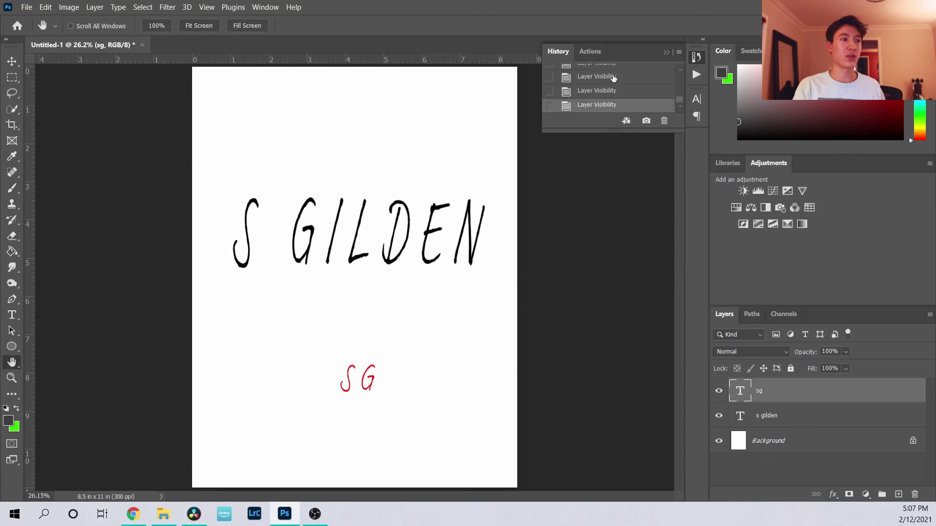
pyautogui.scroll(5, 633, 92)
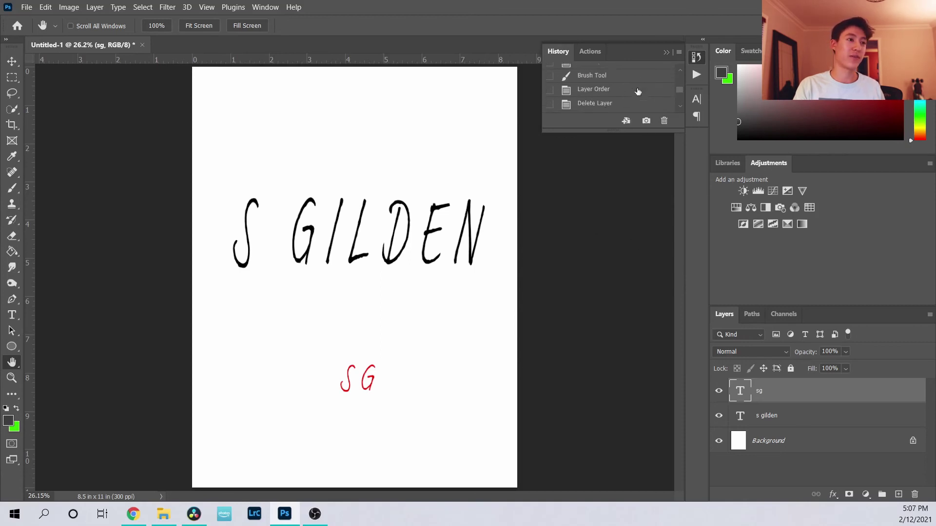
pyautogui.scroll(-3, 676, 66)
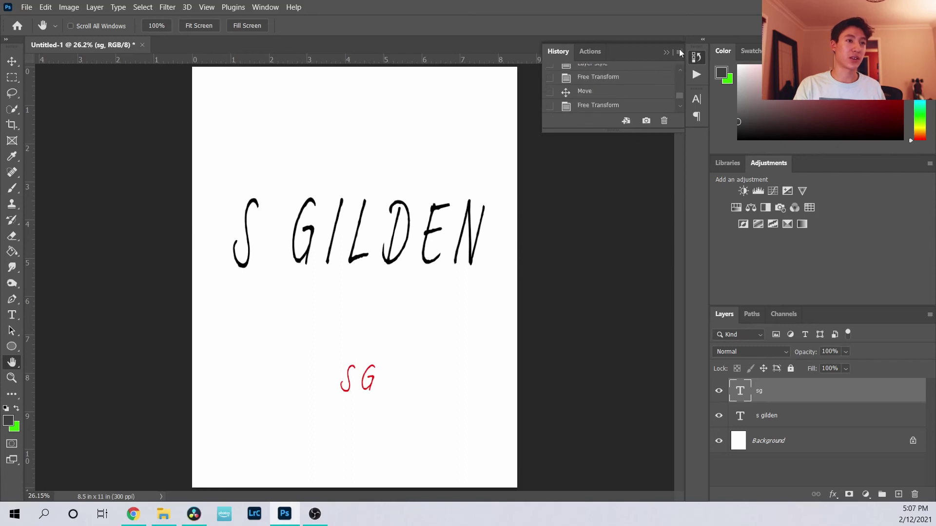
pyautogui.click(697, 57)
pyautogui.click(696, 57)
pyautogui.scroll(-5, 614, 88)
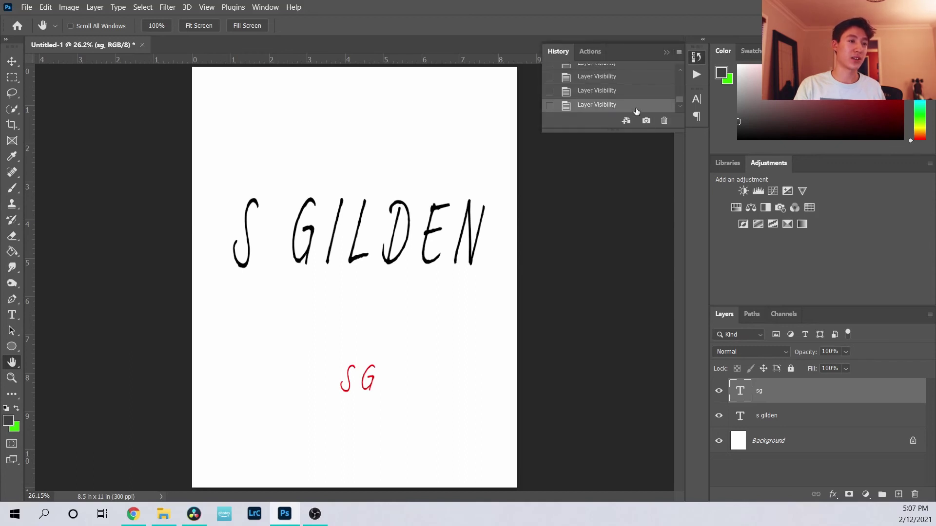
pyautogui.scroll(5, 634, 104)
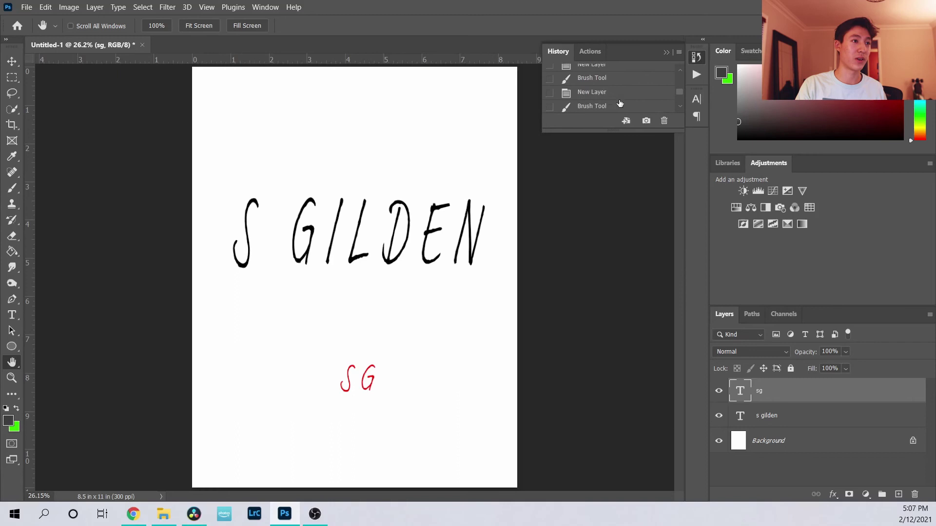
pyautogui.click(615, 106)
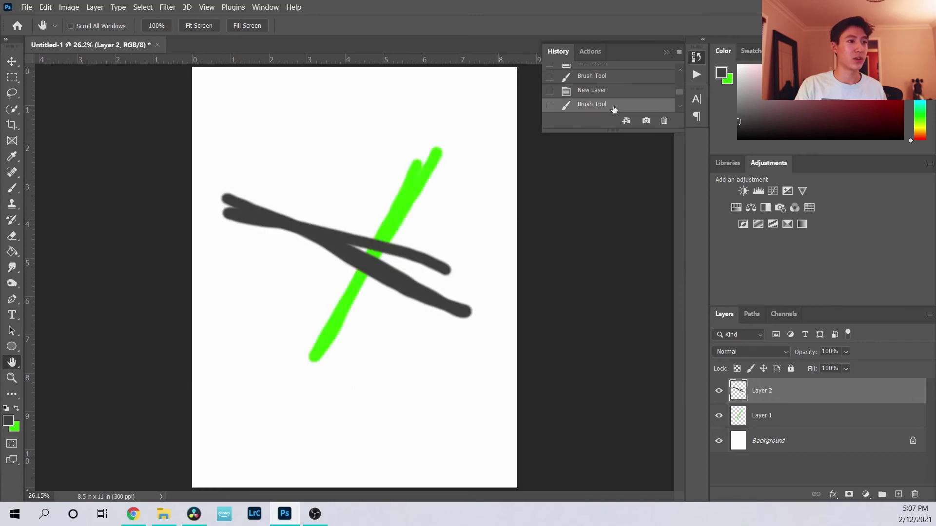
pyautogui.hotkey('ctrl', 'z')
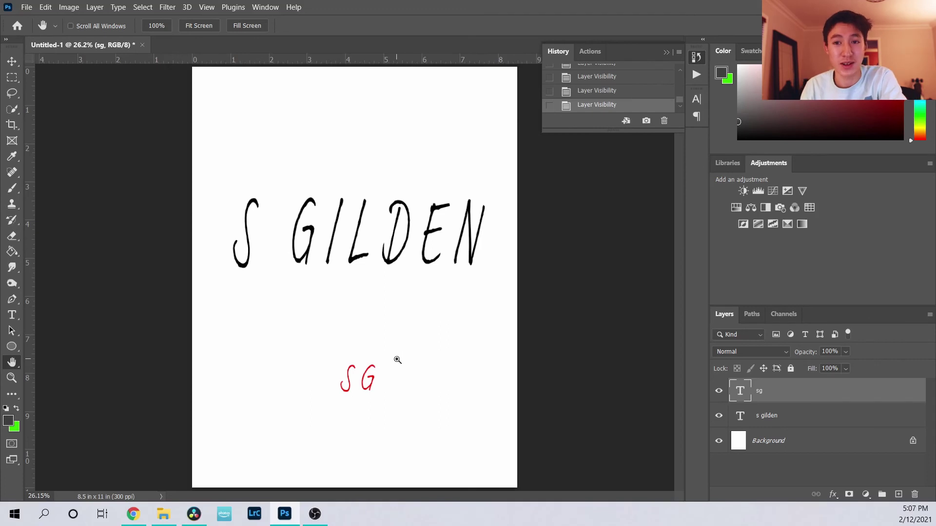
pyautogui.hotkey('ctrl', 'z')
pyautogui.hotkey('ctrl', 'z')
pyautogui.hotkey('ctrl', 'z')
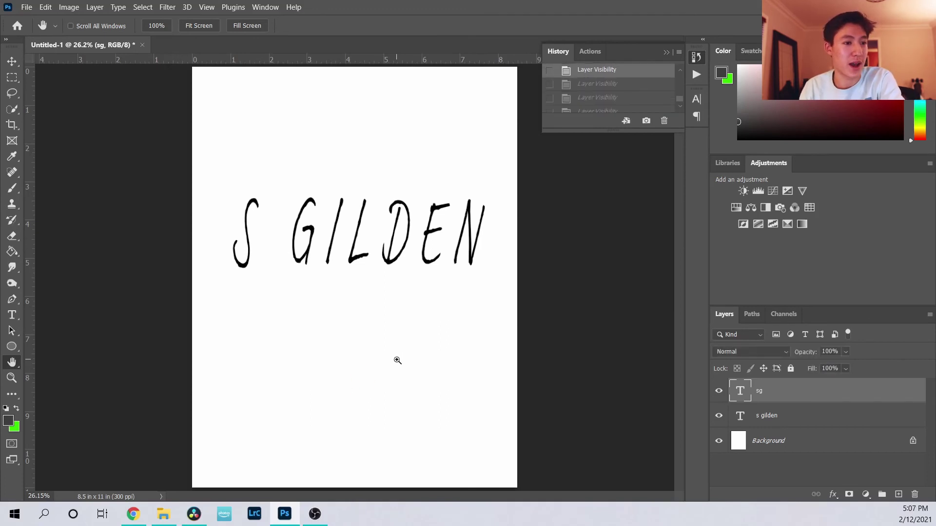
pyautogui.hotkey('ctrl', 'shift', 'z')
pyautogui.click(718, 391)
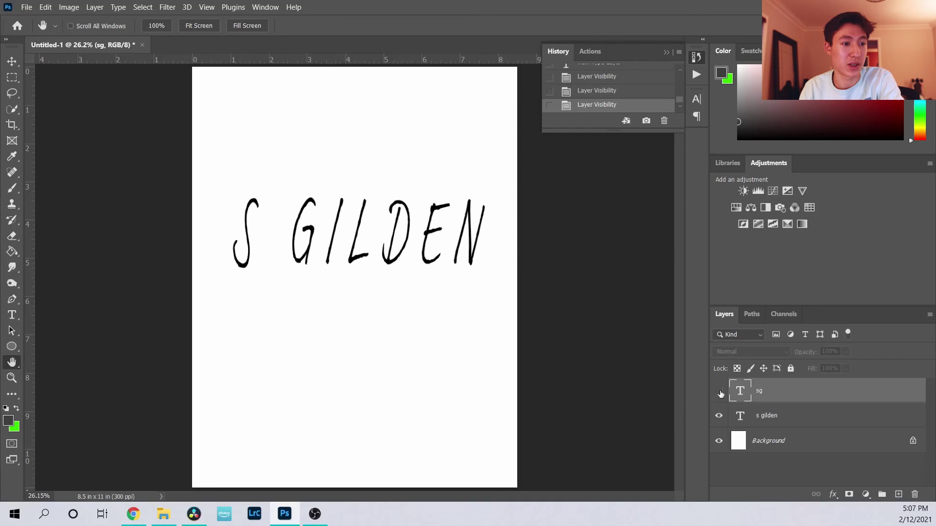
pyautogui.click(720, 393)
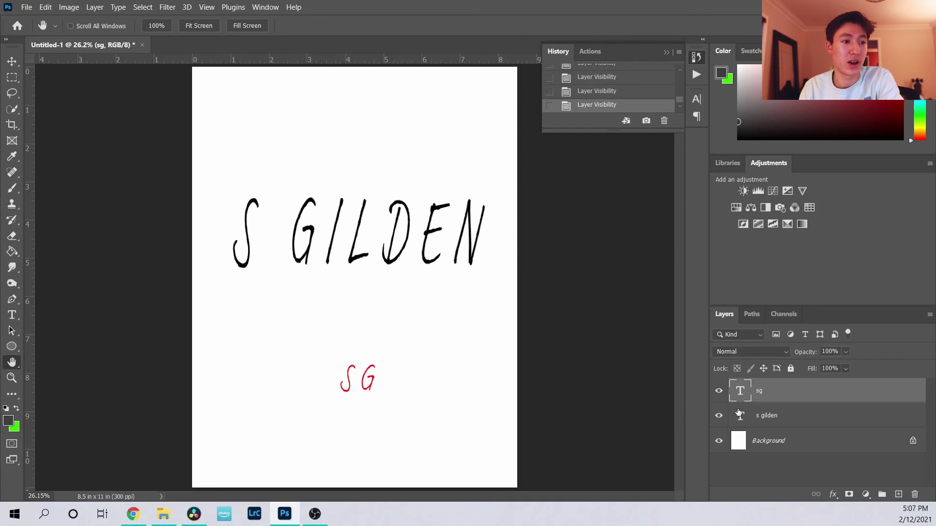
pyautogui.click(718, 393)
pyautogui.click(719, 393)
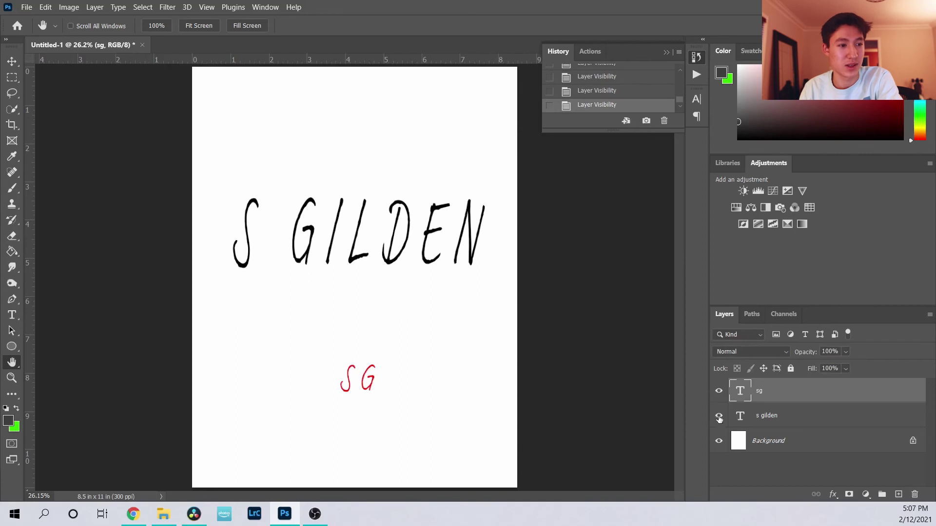
pyautogui.click(718, 393)
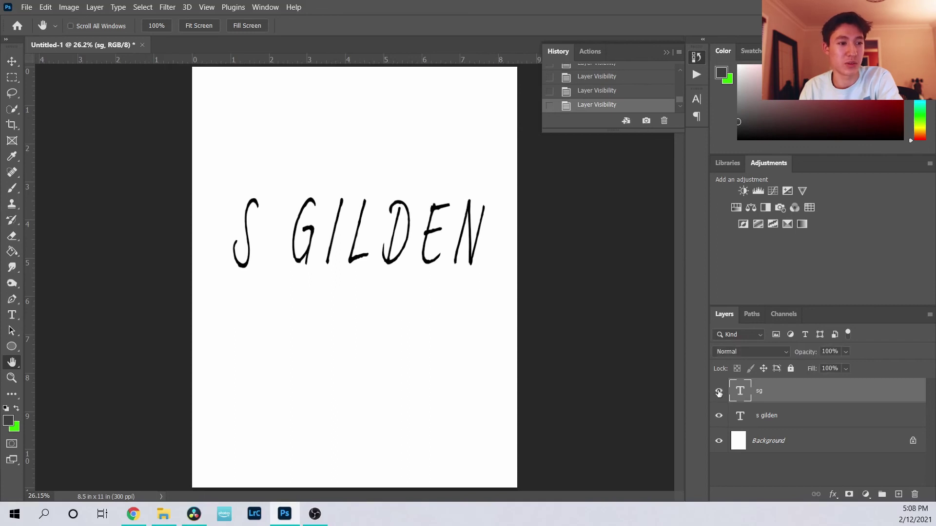
pyautogui.click(718, 393)
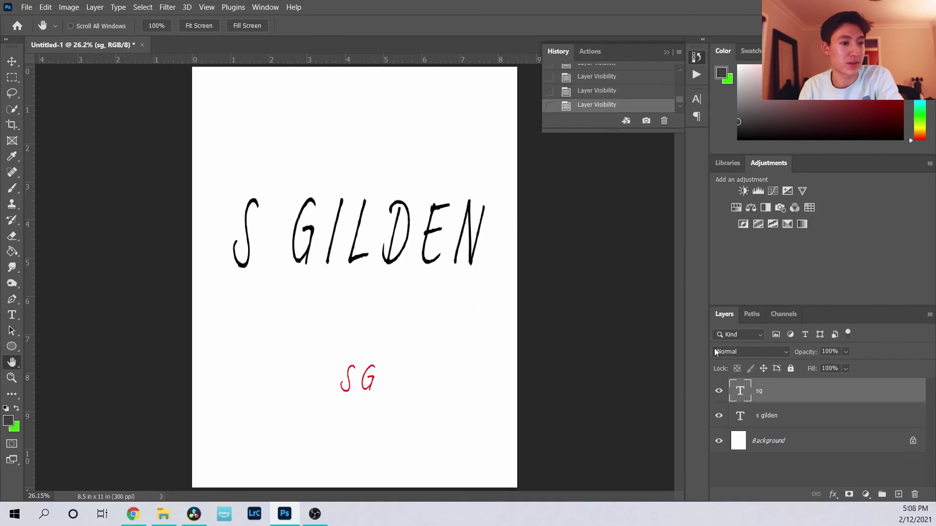
pyautogui.hotkey('ctrl', 'z')
pyautogui.hotkey('ctrl', 'z')
pyautogui.hotkey('ctrl', 'shift', 'z')
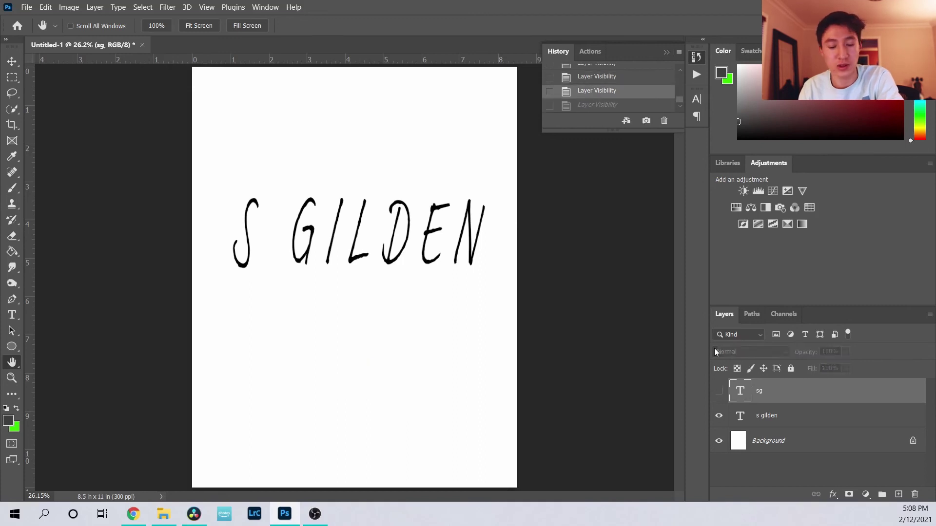
pyautogui.hotkey('ctrl', 'shift', 'z')
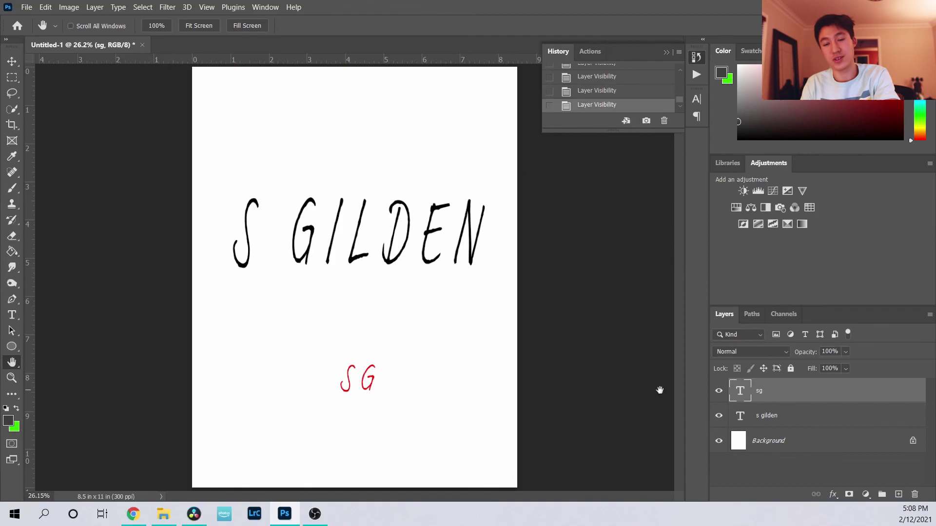